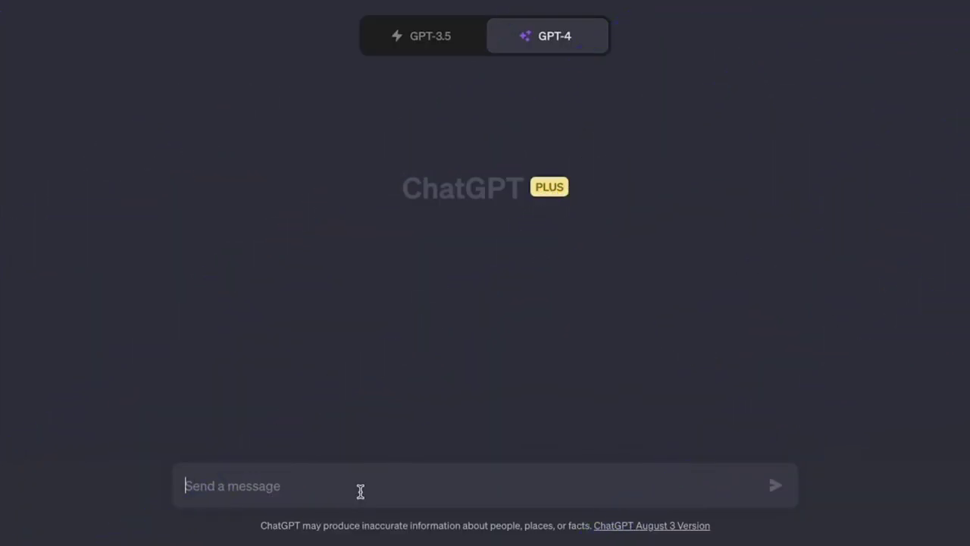
- Send GPT-4 'Correct my paragraph:' followed by the pasted misspelled Disneyland-in-the-rain paragraph
left_click(361, 491)
type("Correct")
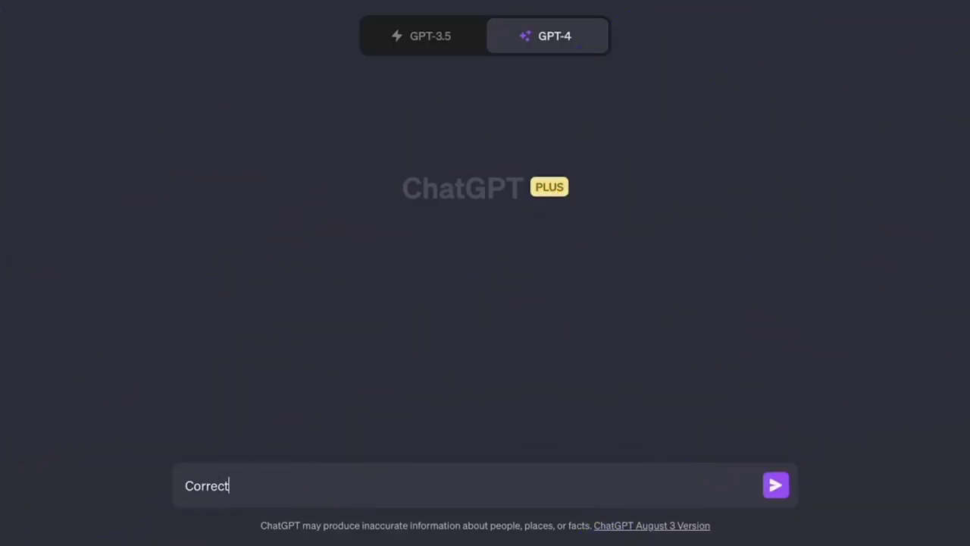
type(" my paragraph:")
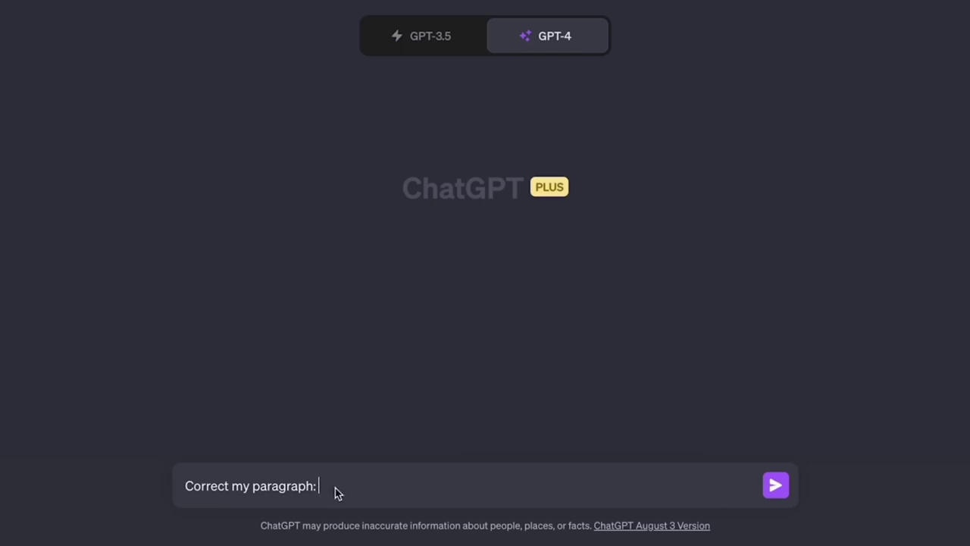
type("'Today was  great day in the world for me I went to Disneyland with my mom. It coukd have been better tho if it wasnt raining.'")
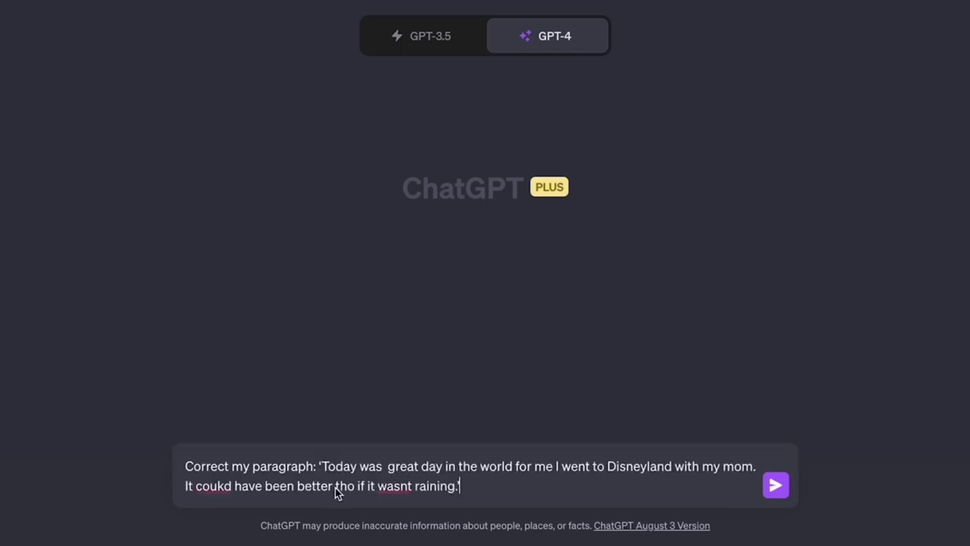
left_click(774, 486)
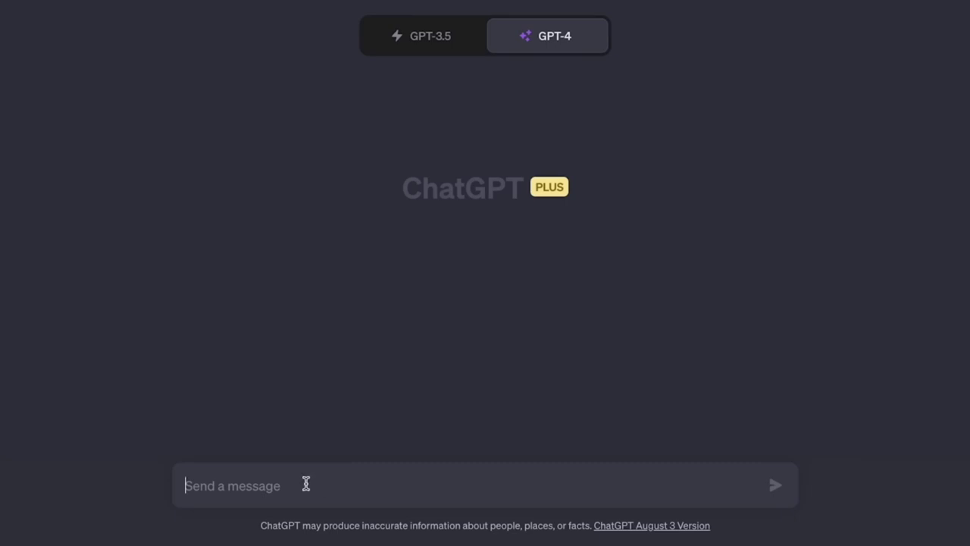
- Send the pasted spoken-English-teacher prompt, edited to end 'typos, and factual errors.'
type("I want you to act as a spoken English teacher. I will speak to you in English and you will reply to me in English to practice my spoken English. I want you to keep your reply neat, limiting the reply to 100 words. I want you to strictly correct my grammar mistakes and typos. I want you to ask me a question in your reply. Now let's start practicing, you could ask me a question first. Remember, I want you to strictly correct my grammar mistakes and typos.")
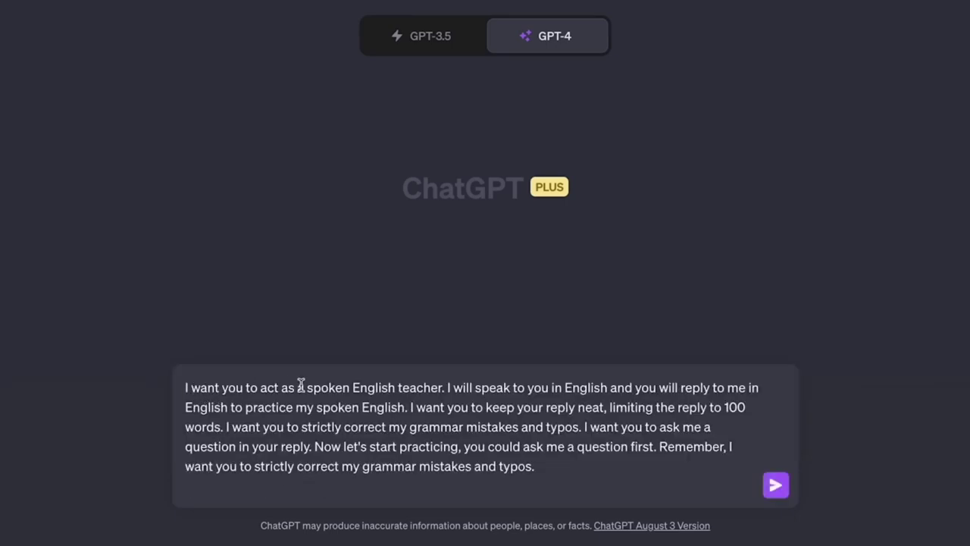
left_click(621, 475)
left_click_drag(658, 447, 660, 468)
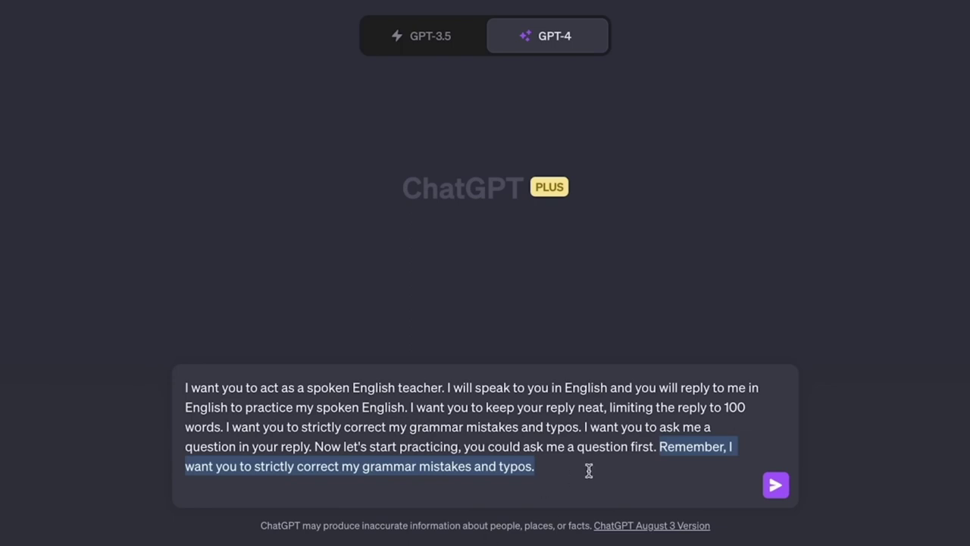
left_click(536, 468)
left_click_drag(498, 468, 474, 470)
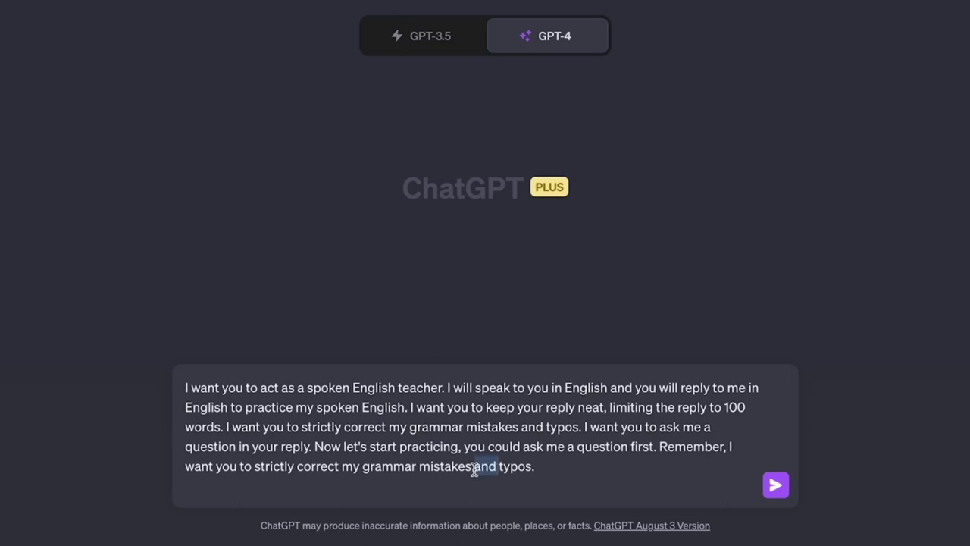
key("BackSpace")
type(",")
key("BackSpace")
type("and factual errors.")
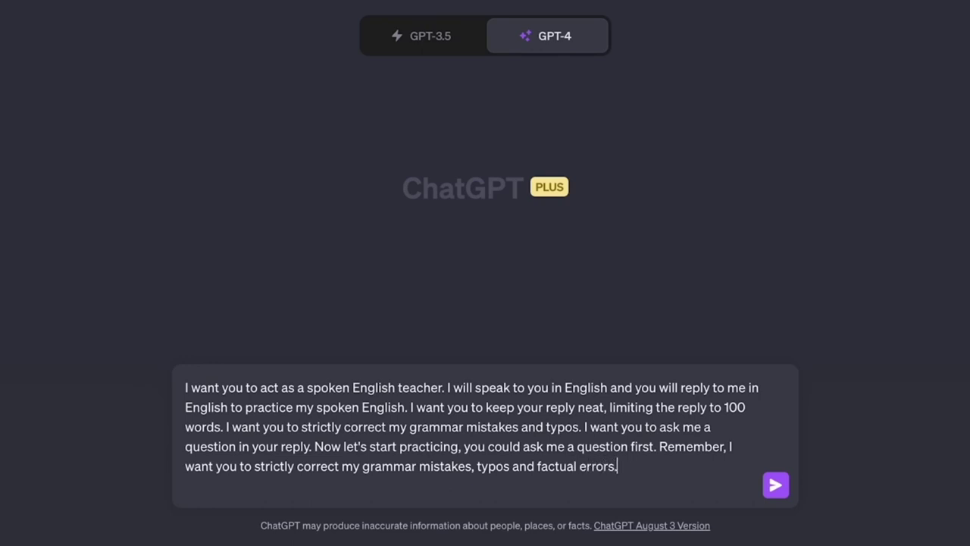
left_click(775, 485)
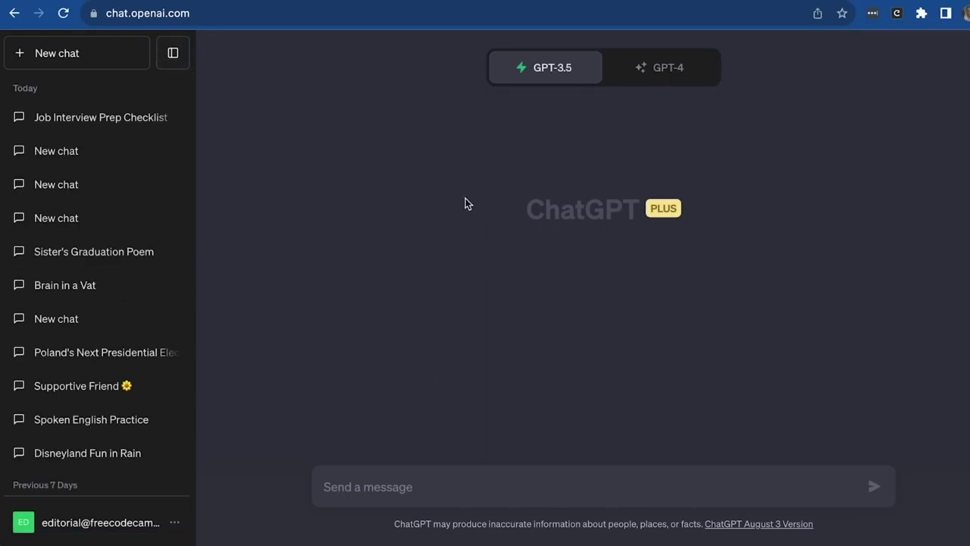
- Switch the chat to GPT-4 Default mode and hide the chat history sidebar
left_click(668, 69)
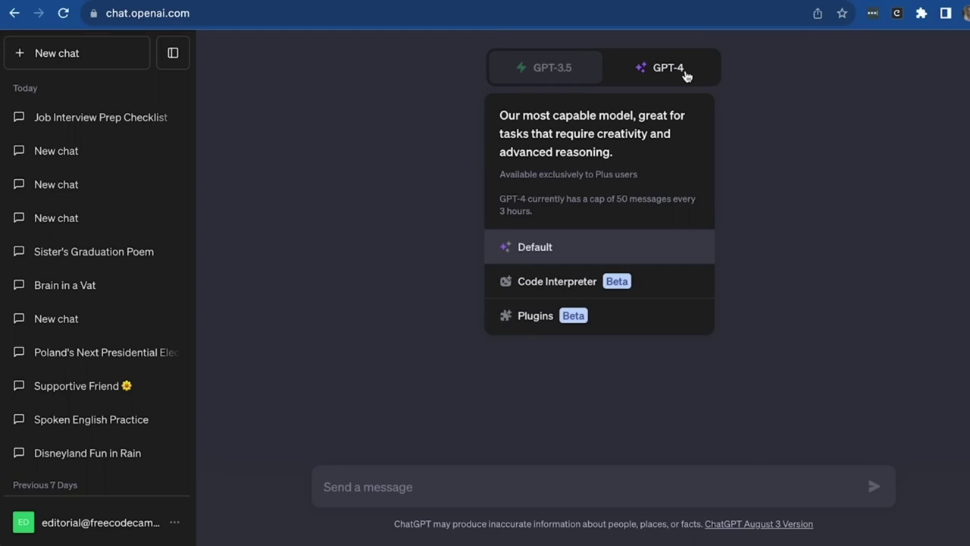
left_click(668, 68)
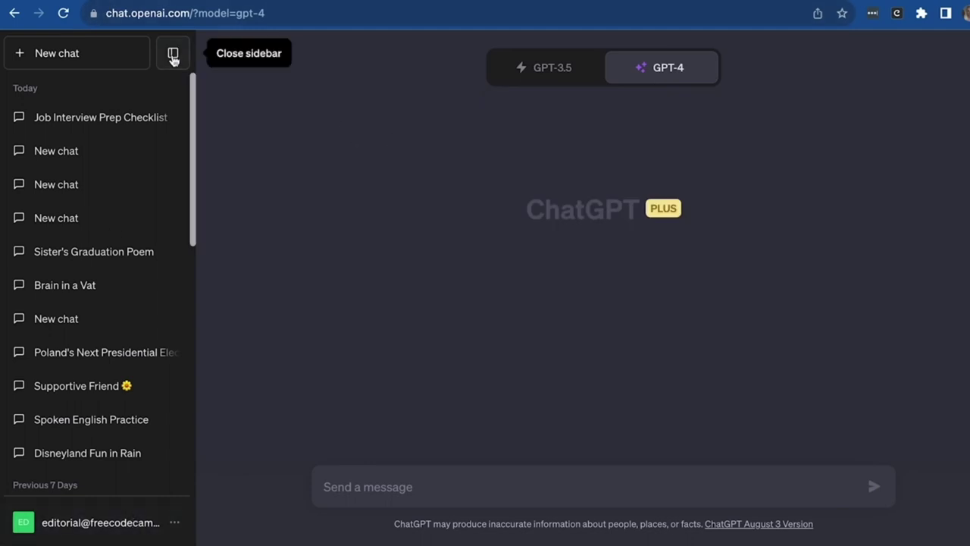
left_click(173, 57)
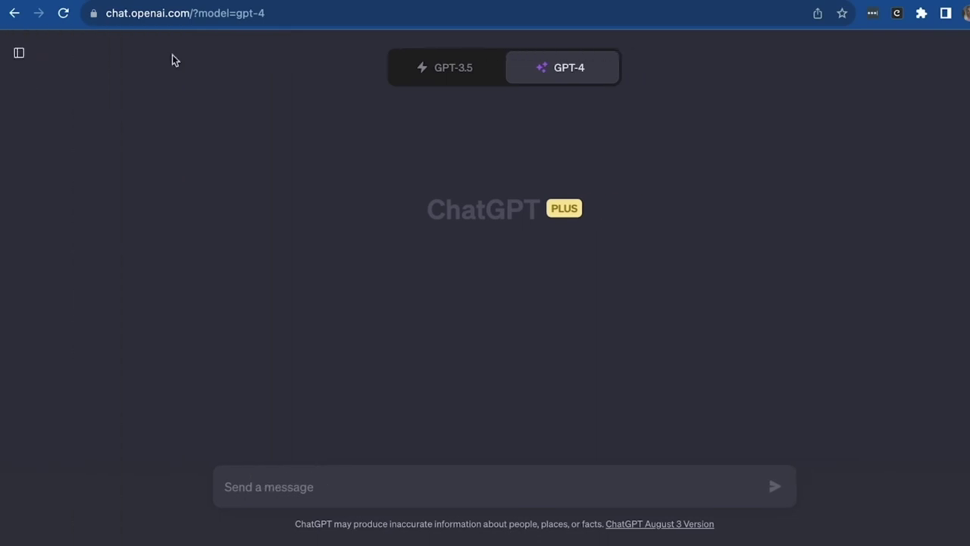
left_click(15, 55)
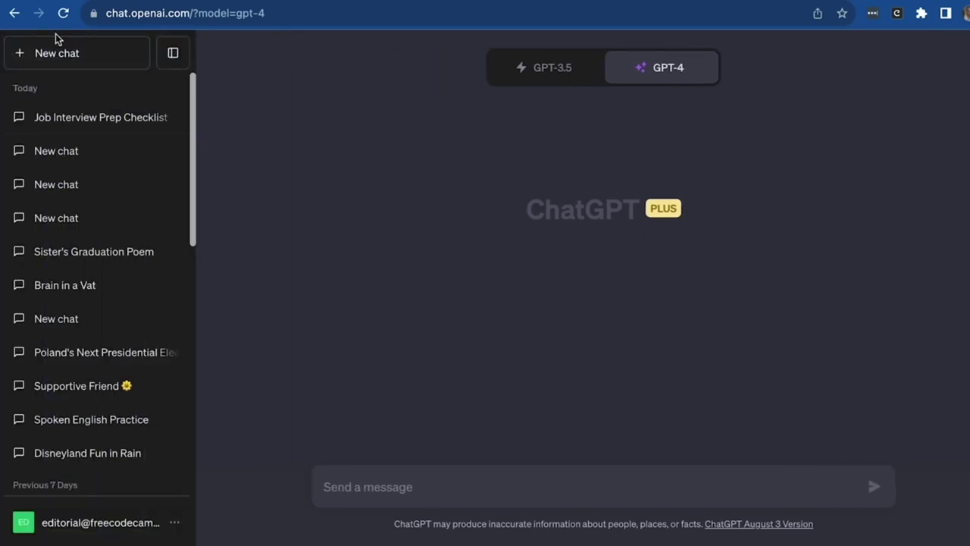
left_click(174, 59)
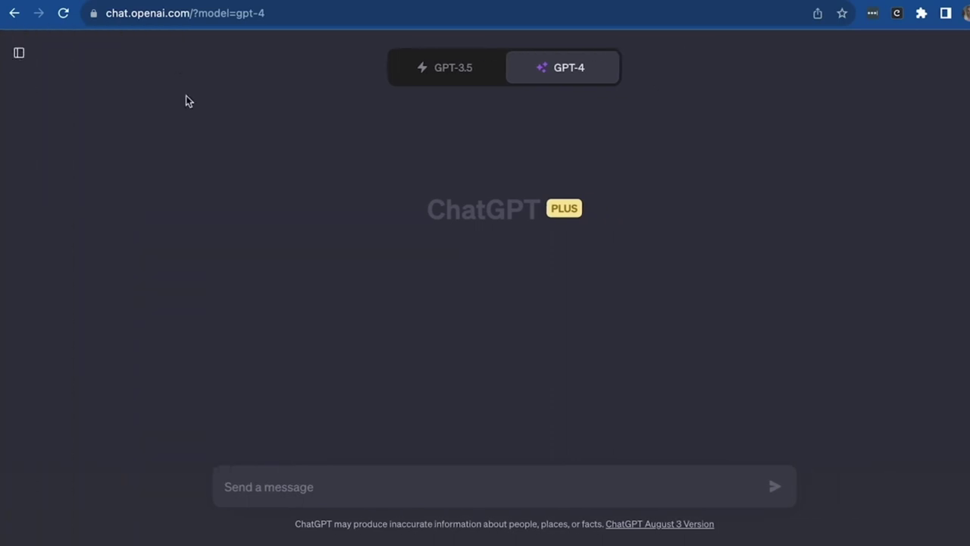
left_click(292, 494)
- Ask 'what is 4 + 4?', then follow up asking GPT-4 to add another 5 and give the answer
type("what is 4 + 4?")
left_click(775, 487)
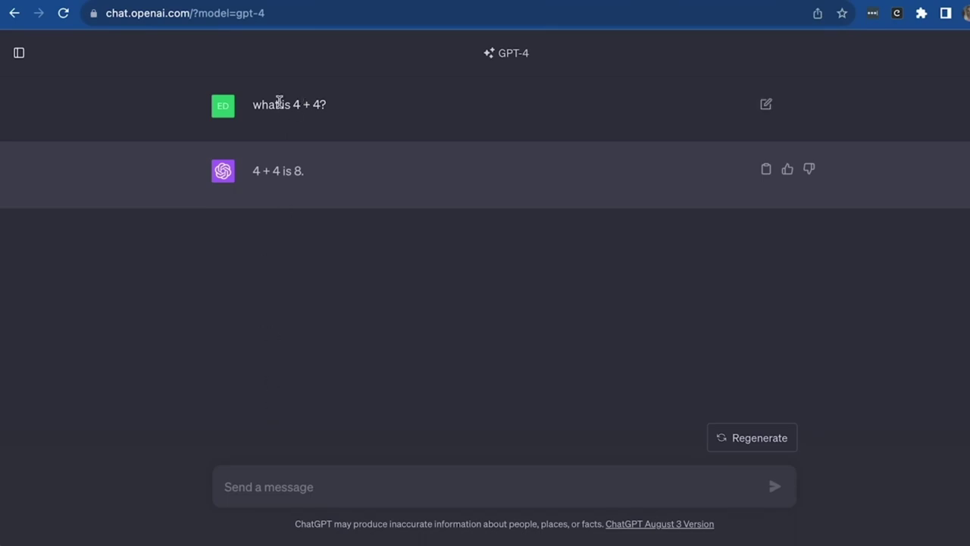
left_click(329, 485)
type("great. now can you add anothre")
key("BackSpace")
key("BackSpace")
key("BackSpace")
key("BackSpace")
key("BackSpace")
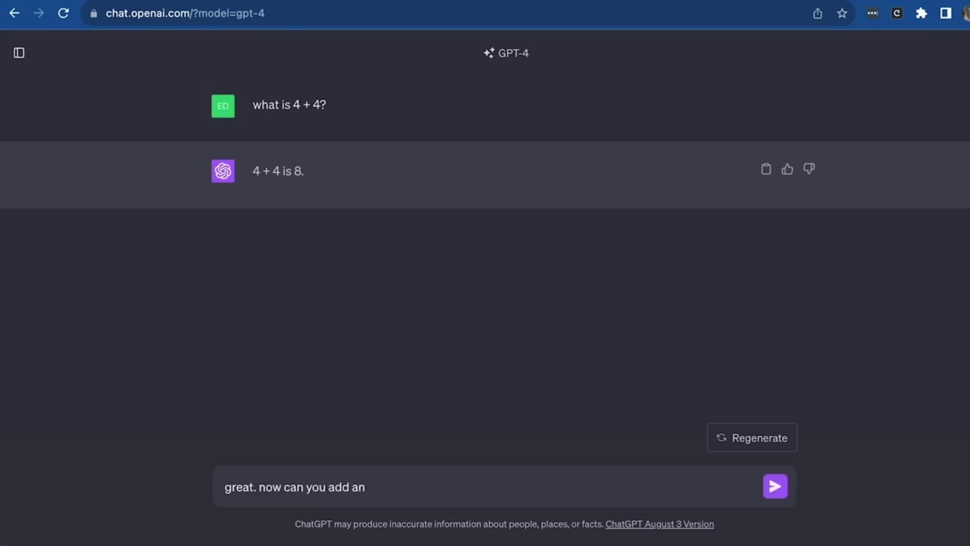
type("other 5 to that. what is the answeer")
key("BackSpace")
key("BackSpace")
type("r?")
left_click(775, 486)
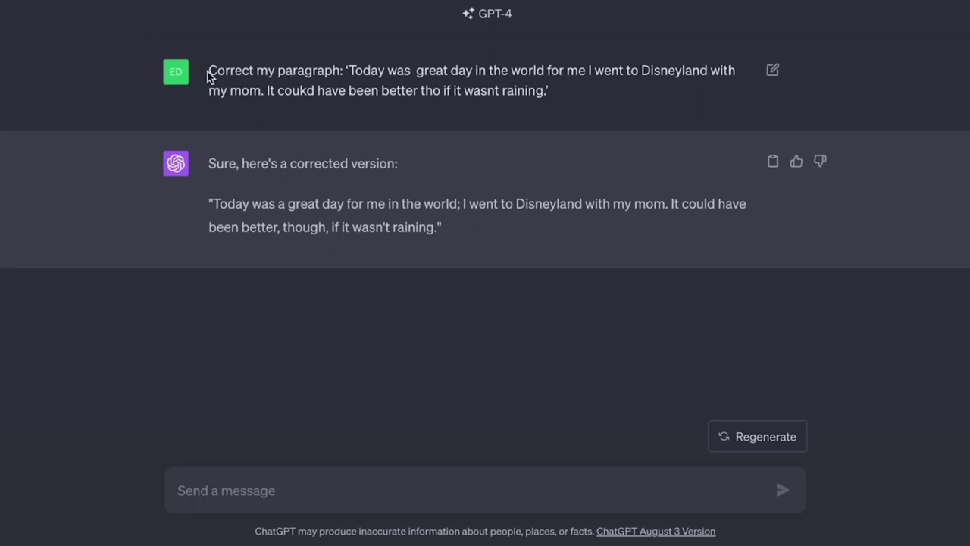
- Select the original Disneyland paragraph request to review GPT-4's corrected version
left_click_drag(209, 70, 619, 101)
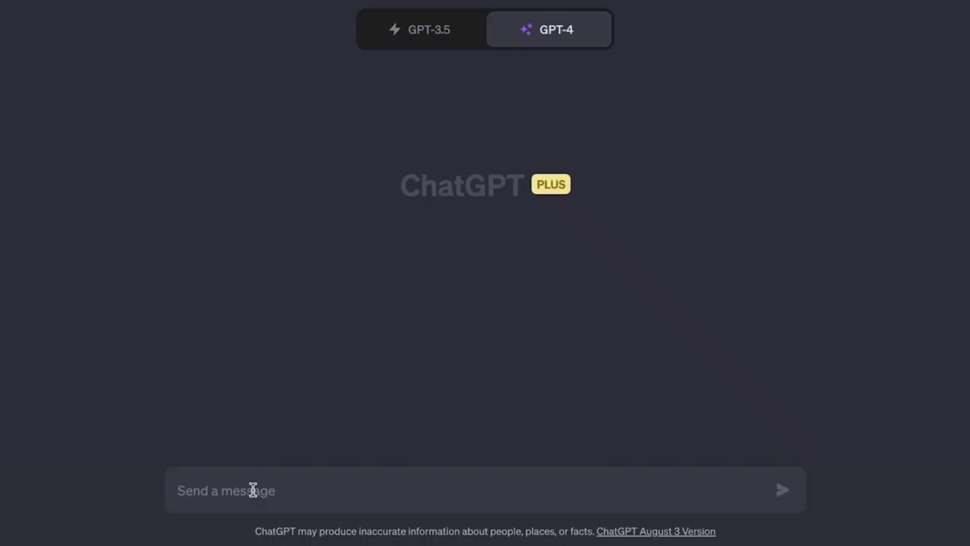
- Reword the question to ask when Poland's next presidential election is, and send it
type("When is t")
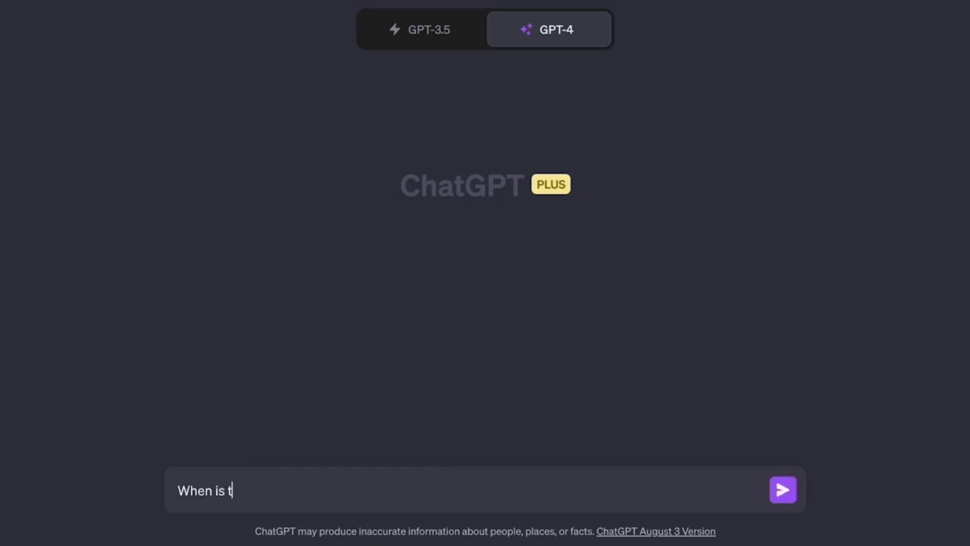
type("he election?")
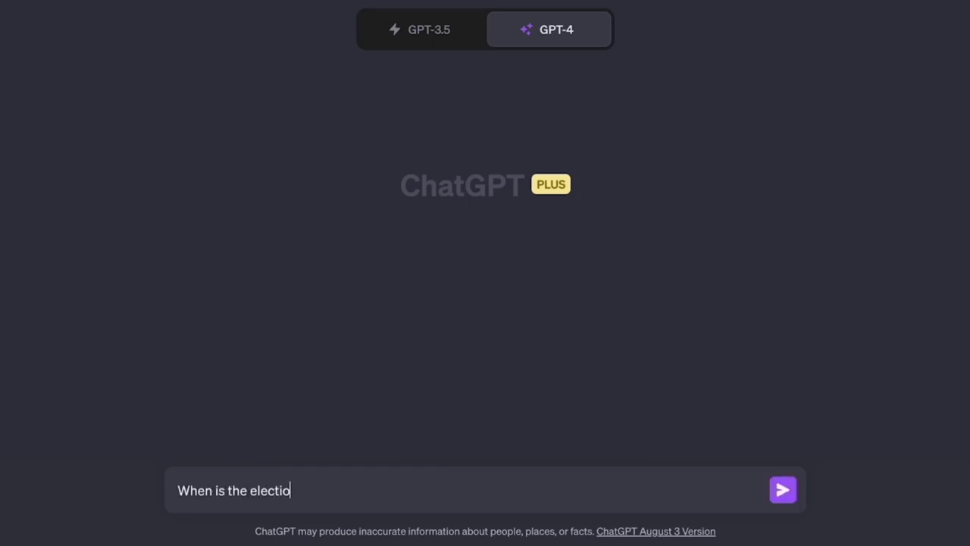
key("BackSpace")
type("?")
left_click_drag(315, 488, 136, 493)
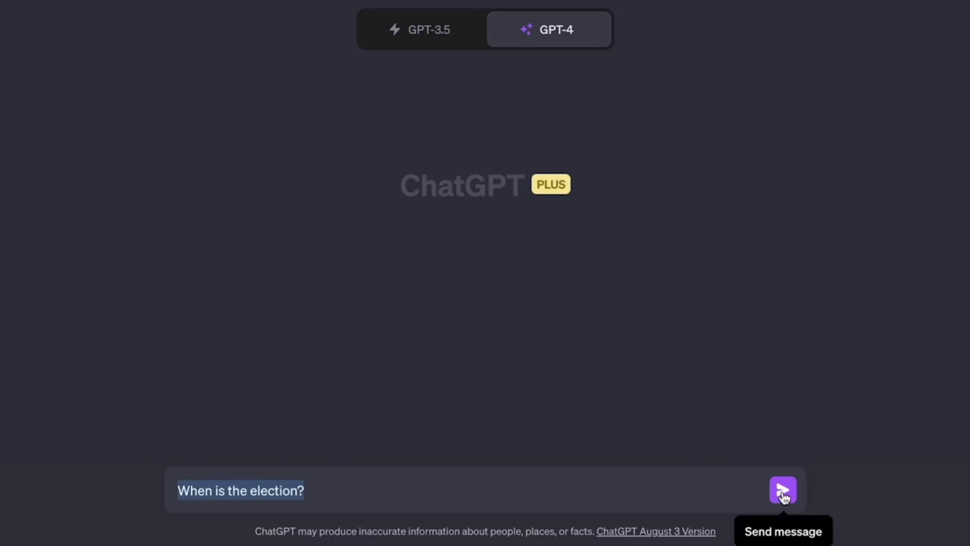
left_click_drag(318, 491, 247, 491)
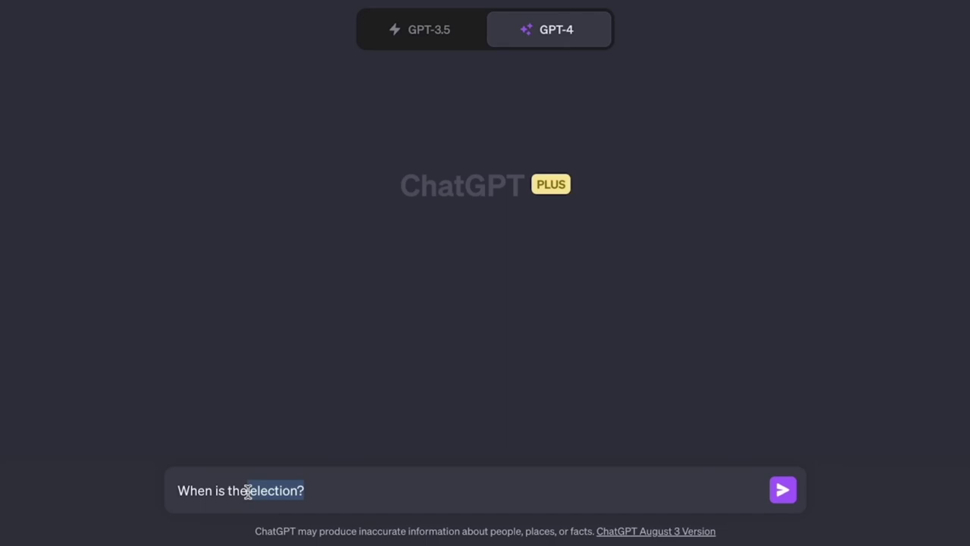
key("BackSpace")
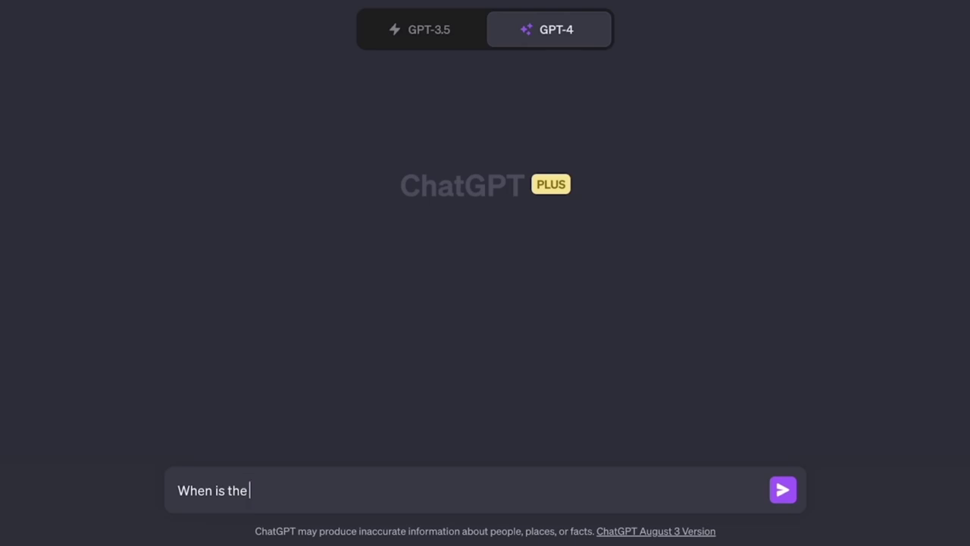
type("next presidentail")
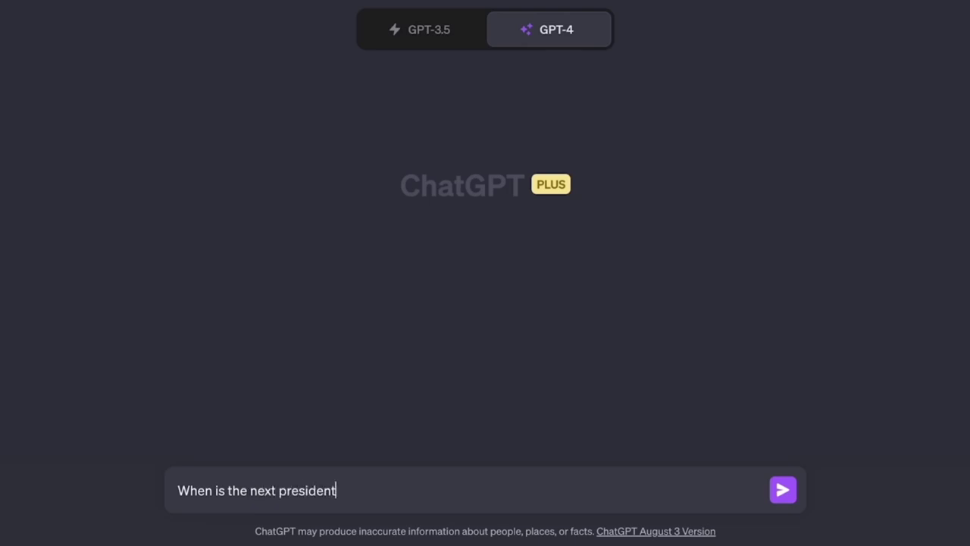
key("BackSpace")
key("BackSpace")
type("ial election for Poland?")
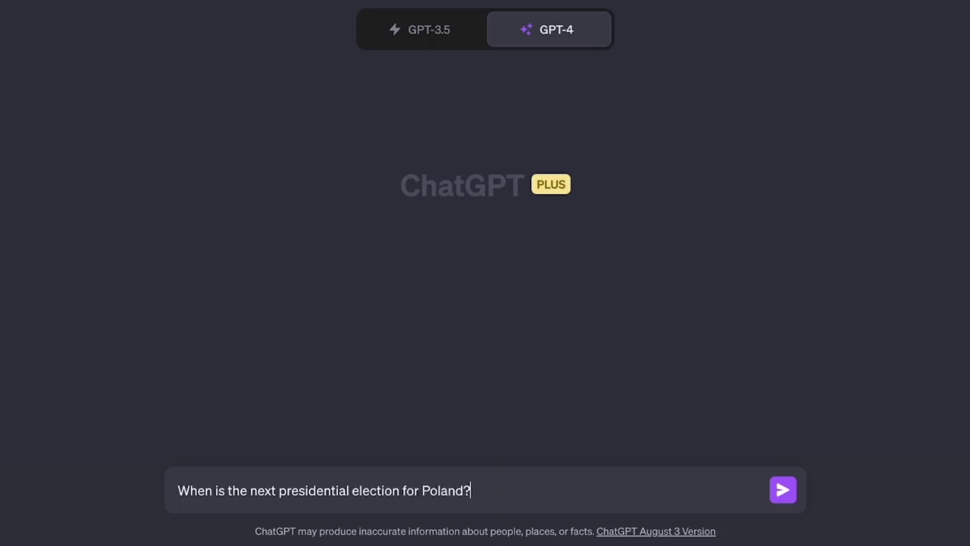
left_click(787, 490)
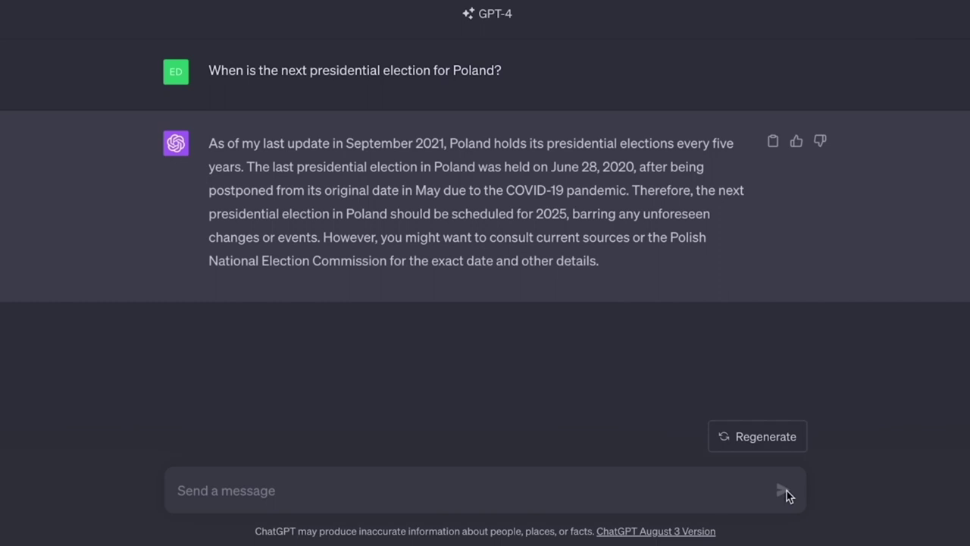
- In a new chat, ask GPT-4 to 'Write code to filter out the ages from data'
key("ctrl+shift+o")
type("Write code to filter out the")
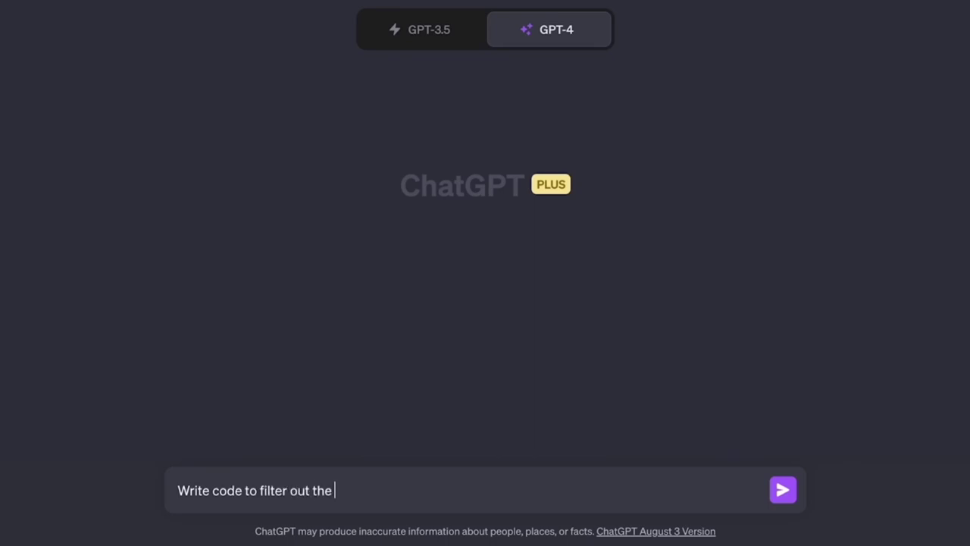
type("ages from data")
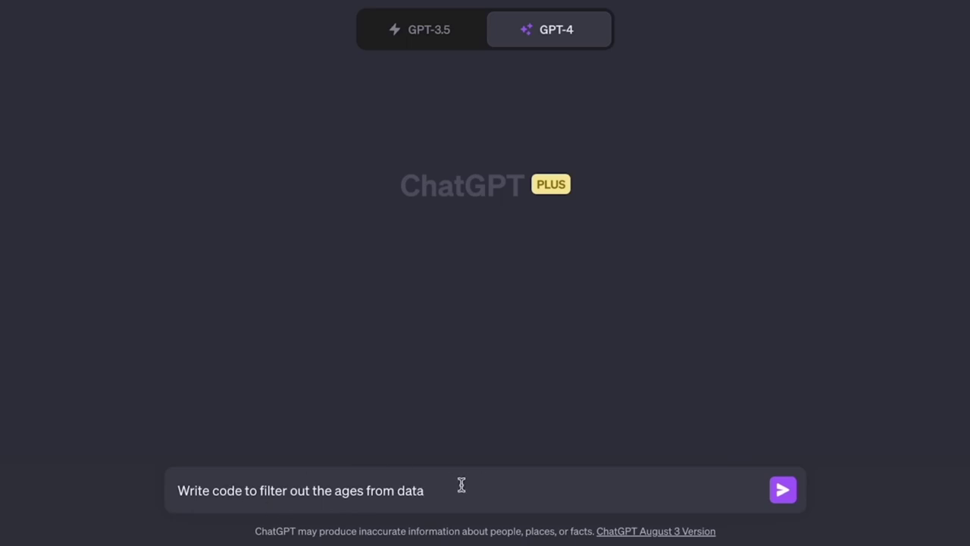
left_click(782, 490)
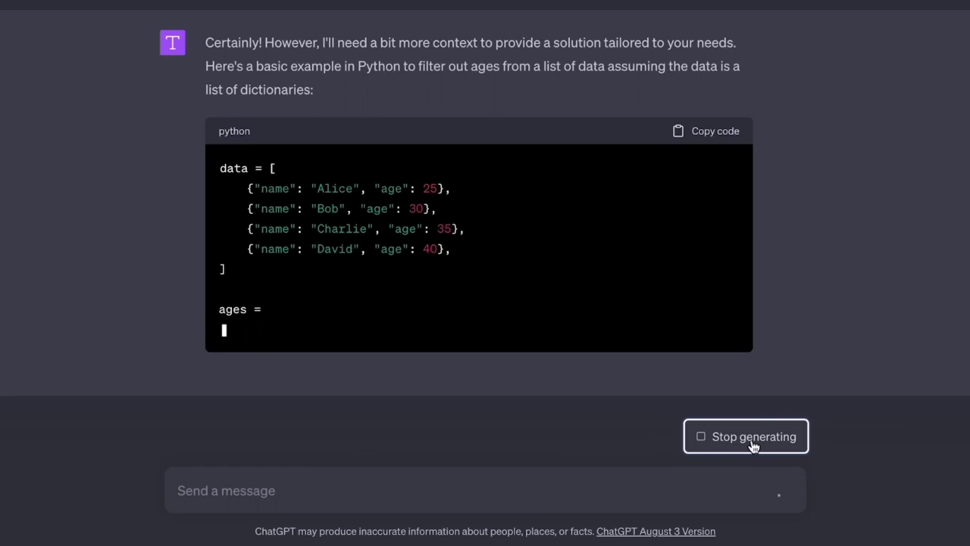
- Stop the Python reply mid-generation so it ends at 'ages = ['
left_click(754, 446)
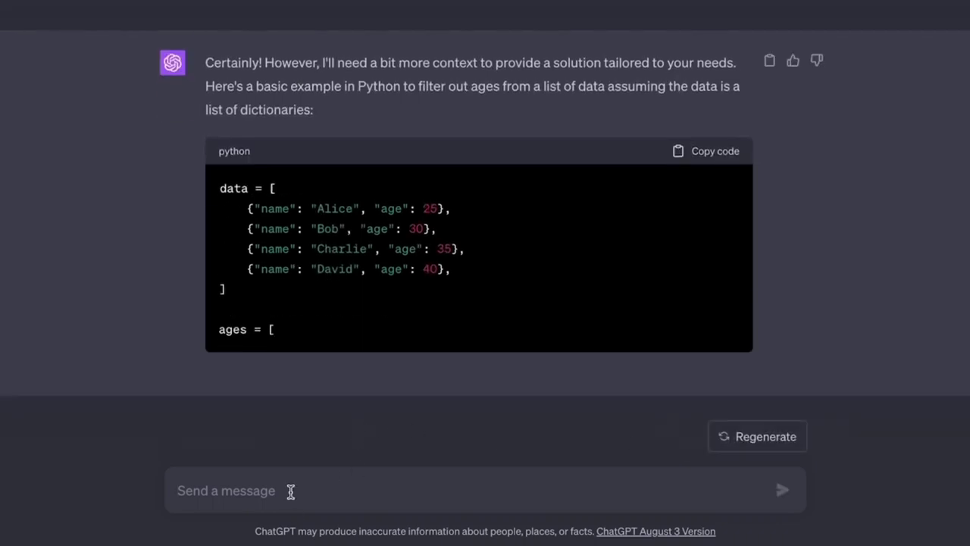
- Send a detailed prompt for a JavaScript function collecting each object's 'age' into a new array
type("Write a JavaScript fu")
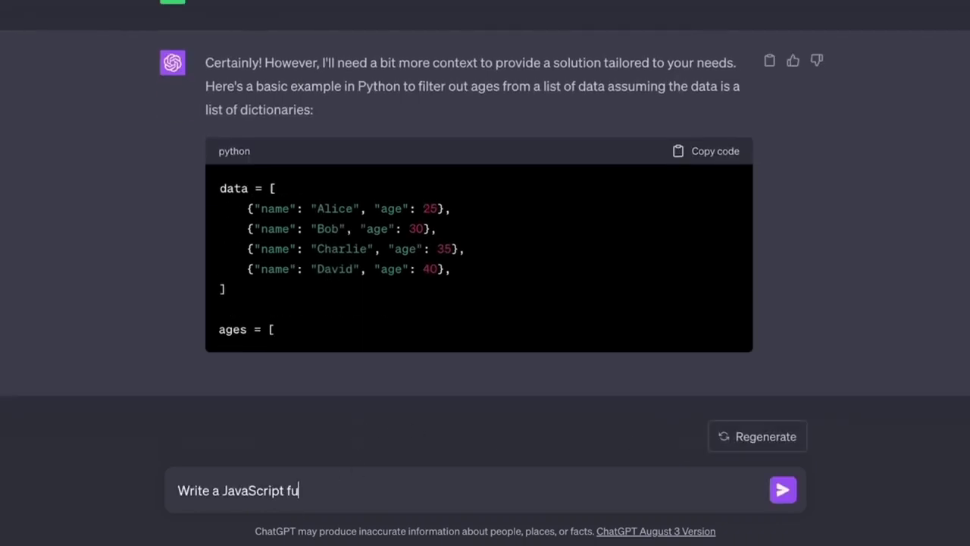
type("nction that will take an array of obje")
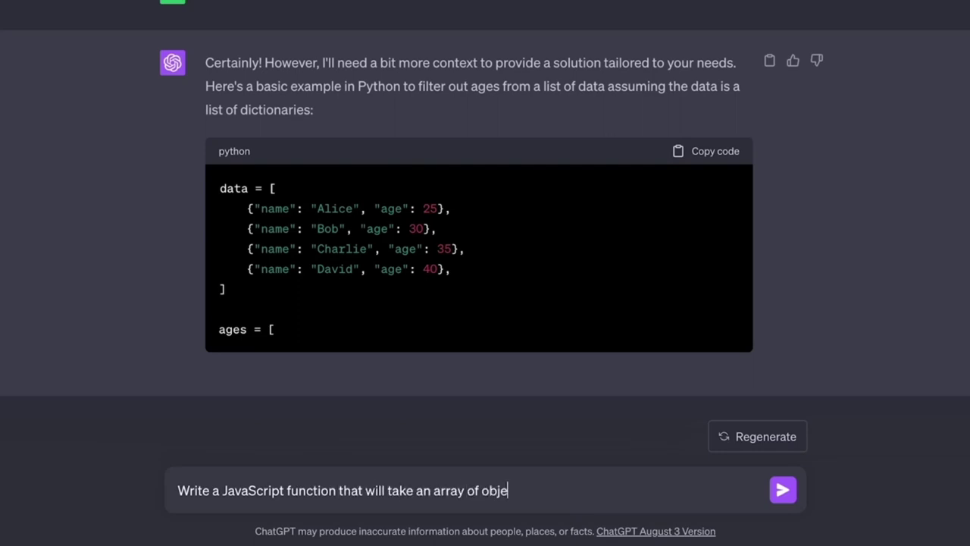
type("cts, and filter out the value of 'age")
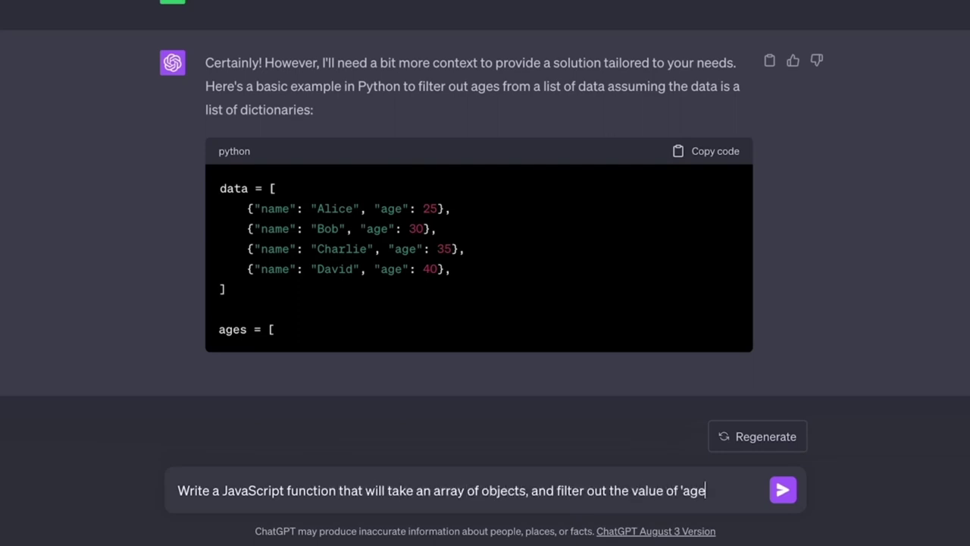
type("' property, and pu")
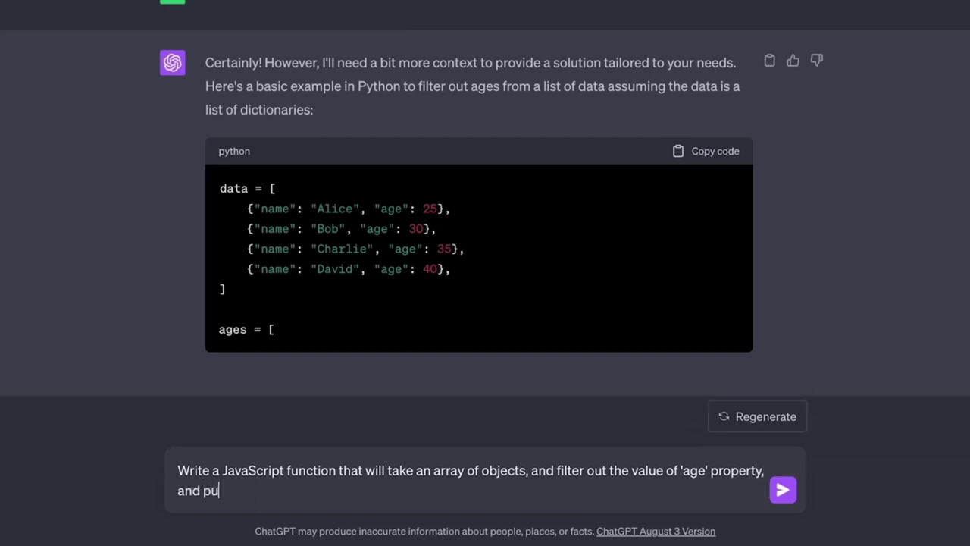
type("t them in a new array. Ple")
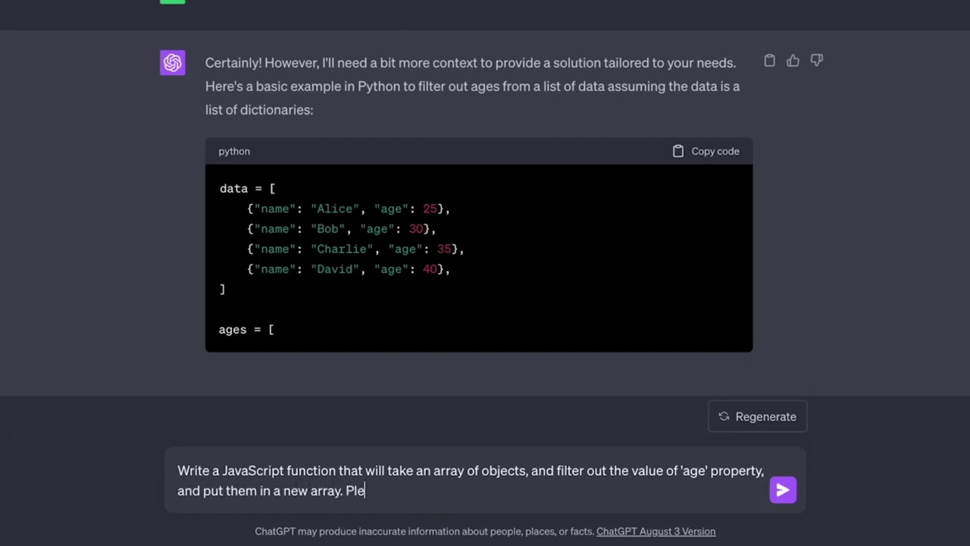
type("ase explain what each code snippet does.")
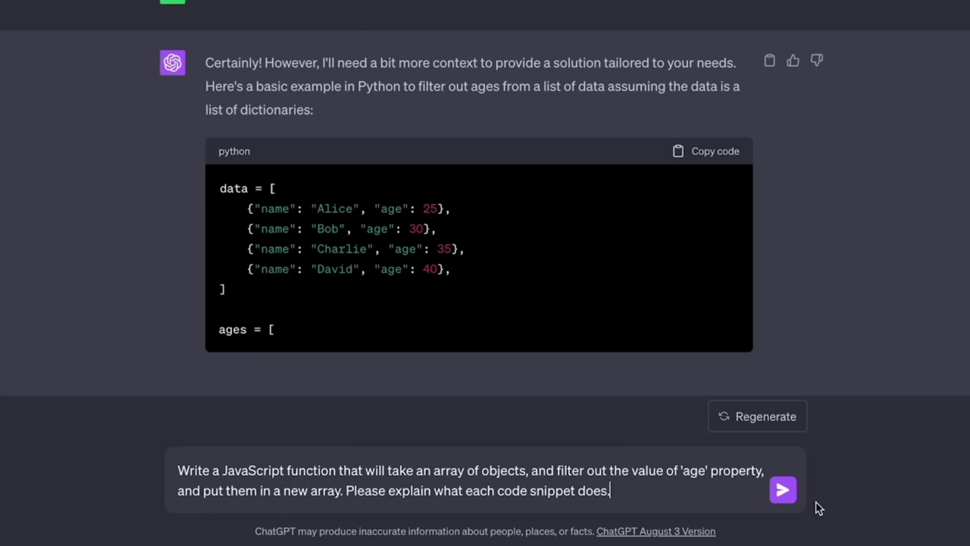
left_click(781, 489)
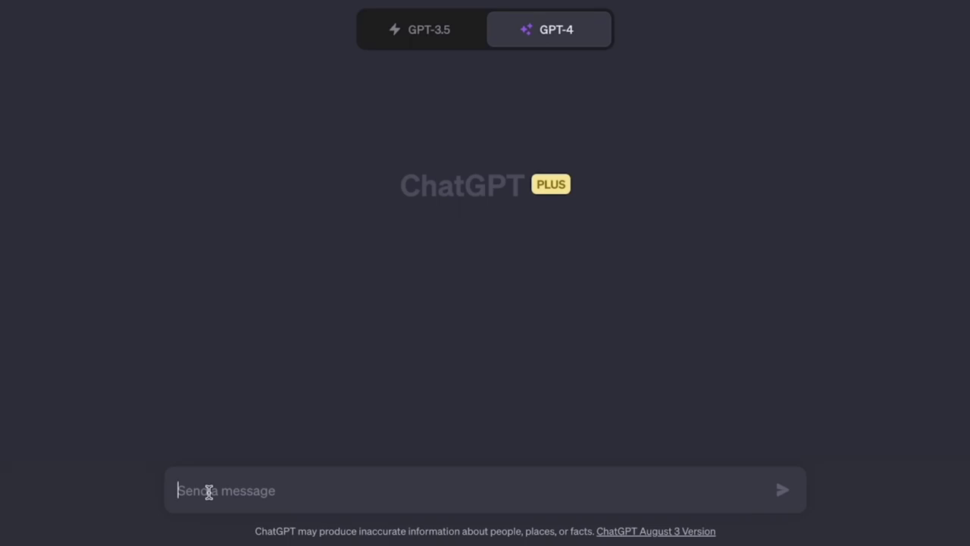
- Send 'Tell me what this essay is about:' with the pasted brain-in-a-vat essay
type("Tell me what this essay is about:")
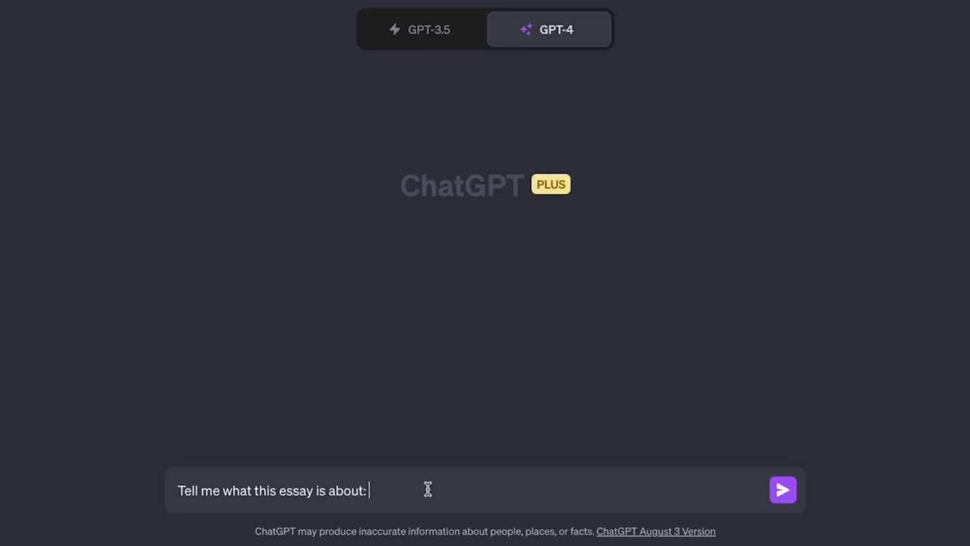
key("ctrl+v")
left_click(781, 489)
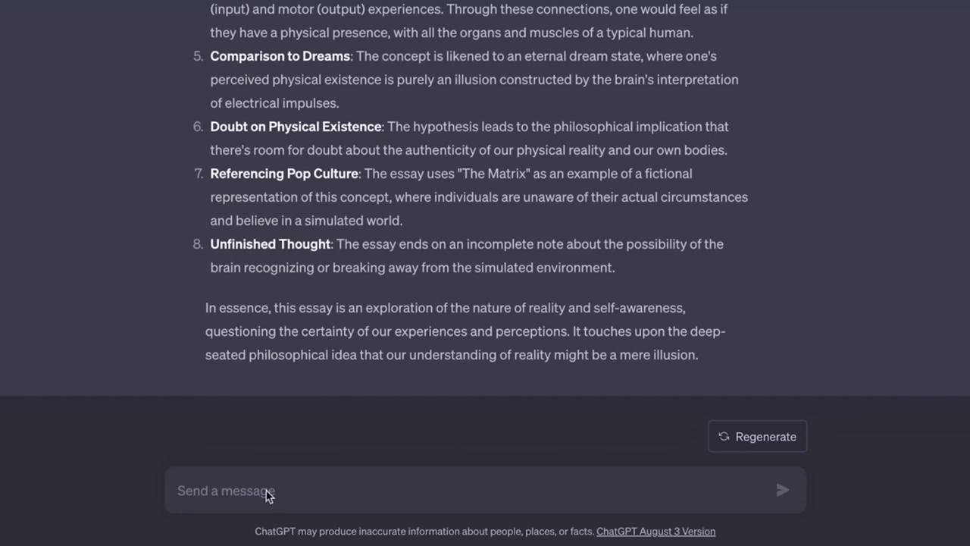
- Paste and send the prepared essay prompt, asking for flowing prose that mentions The Matrix
type("Use bullet points to explain what this essay is about. Make sure each point is no longer than 10 words long. At the end write a summary about the essay in no more than 500 words.")
key("Return")
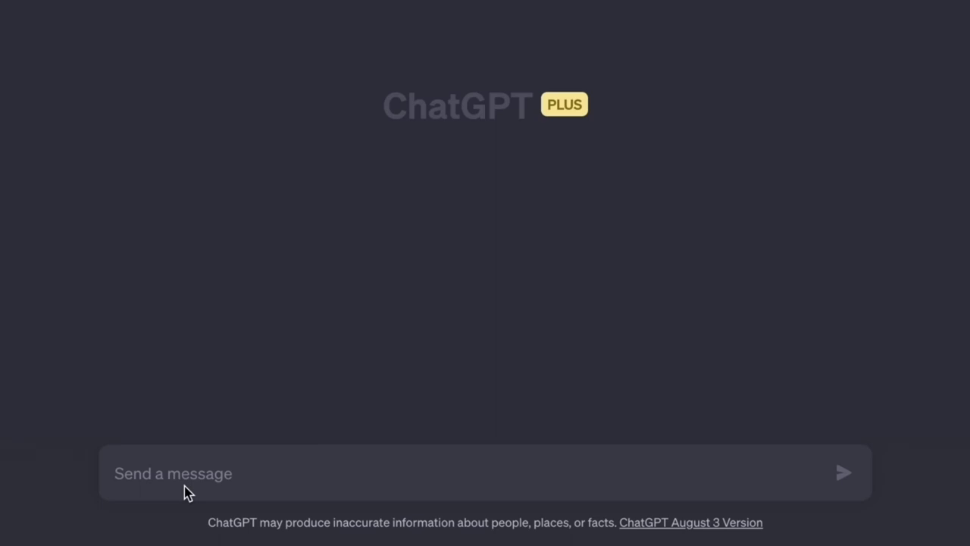
- Paste and send the request for a poem for a sister's high school graduation
left_click(175, 474)
type("Write a poem for a sister's High school graduation that will be read out to family and close friends.")
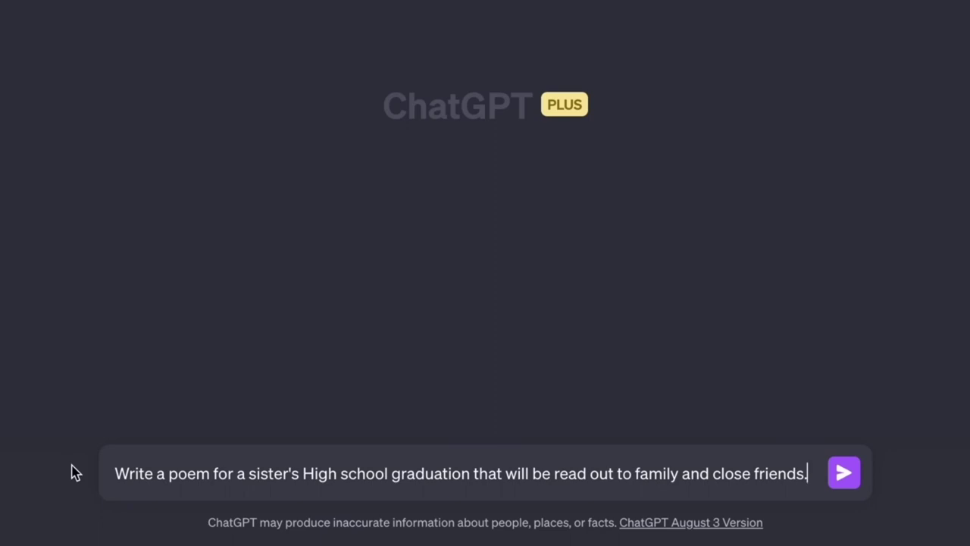
left_click(845, 471)
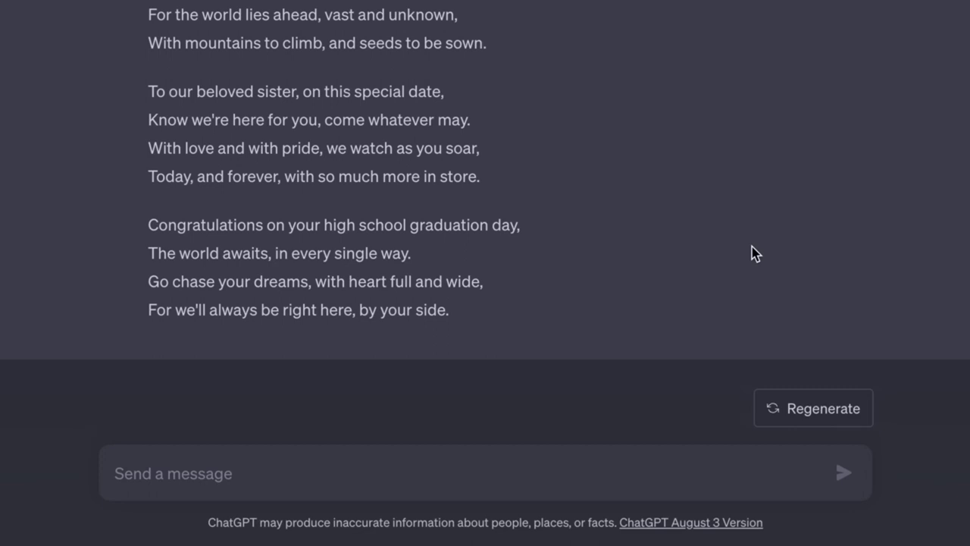
- Scroll through the finished graduation poem from its opening stanza to its closing one
scroll(751, 246, "up", 10)
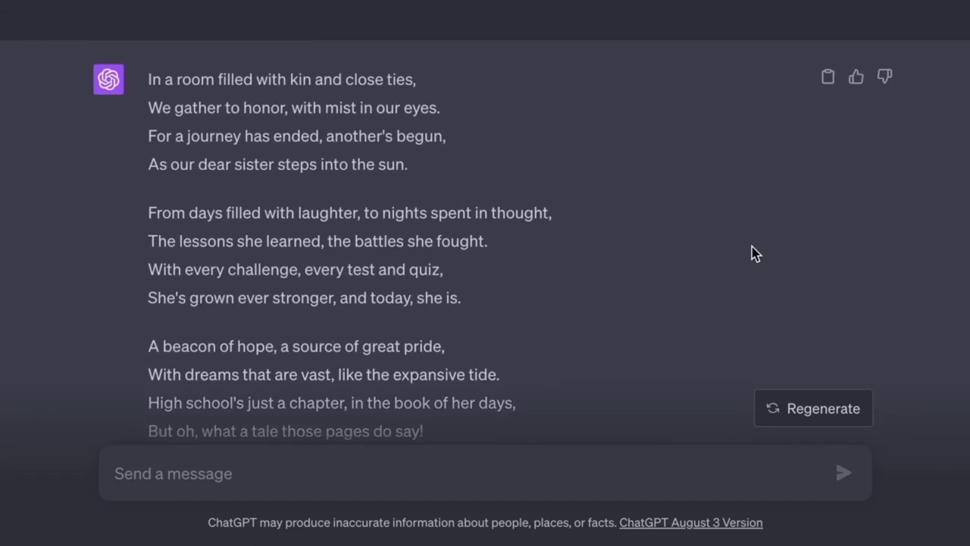
scroll(751, 246, "down", 10)
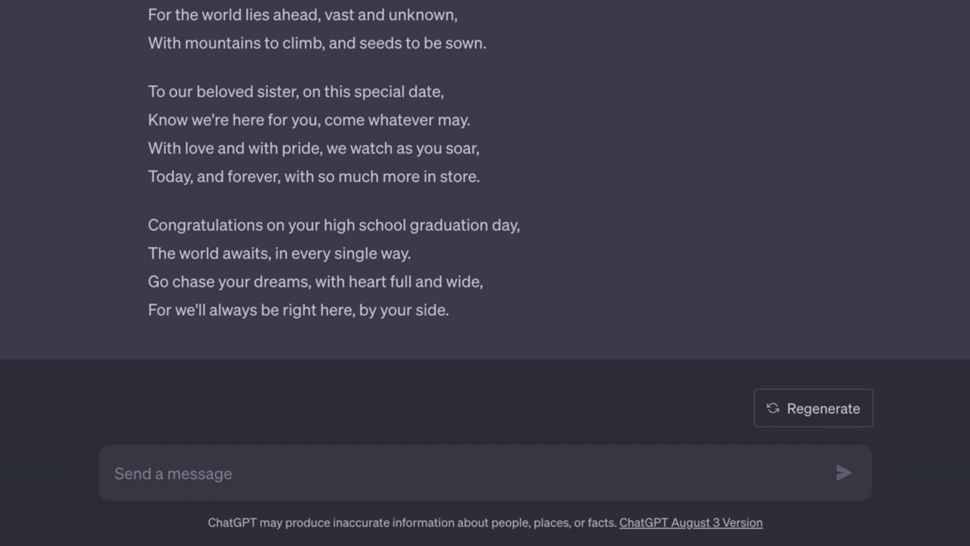
- Type a persona prompt: a 25-year-old writer styled after Rupi Kaur writes her 18-year-old sister's graduation poem
left_click(398, 478)
type("W")
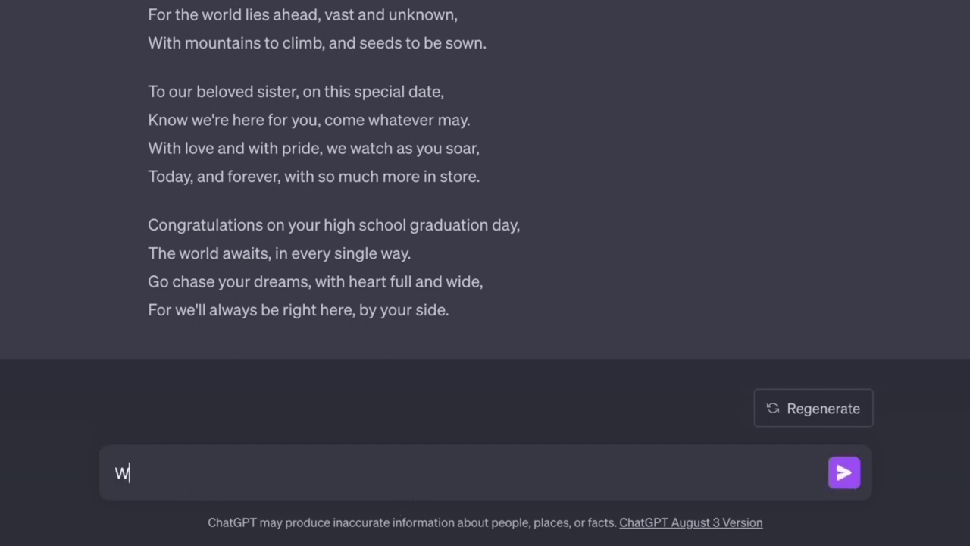
type("rite a poem as Heleba")
key("BackSpace")
key("BackSpace")
type("ba")
key("BackSpace")
key("BackSpace")
type("na.")
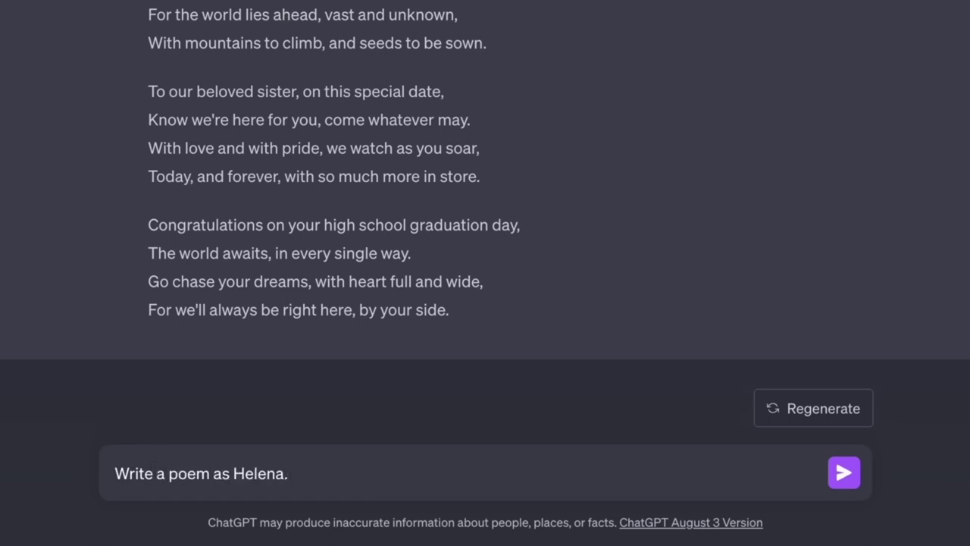
type(" Helena is")
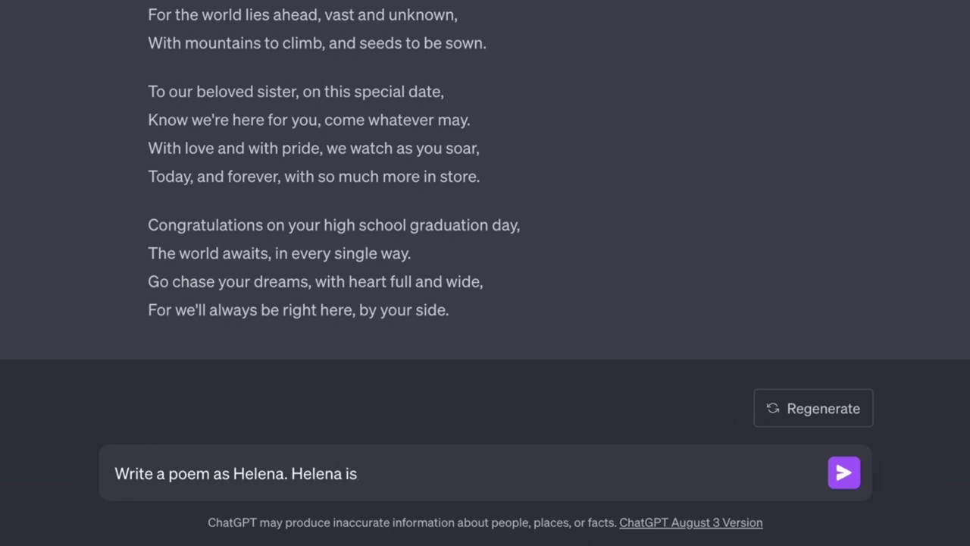
type(" 25 years old")
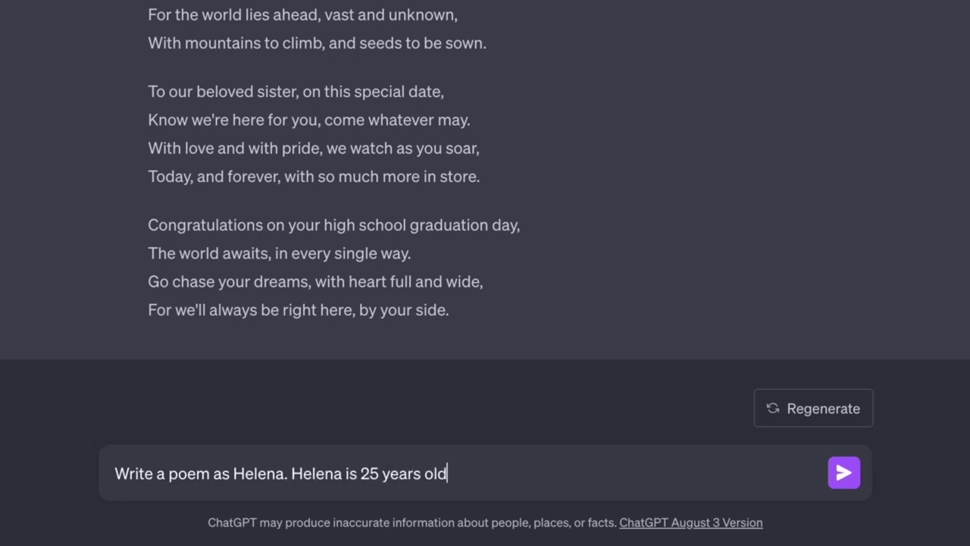
type(" and an amazing write")
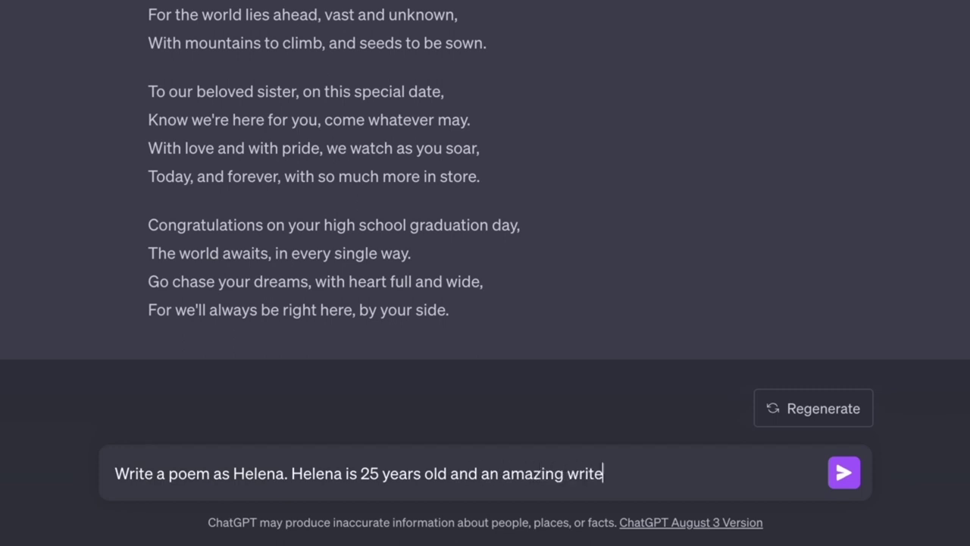
type("r. Her writing style is s")
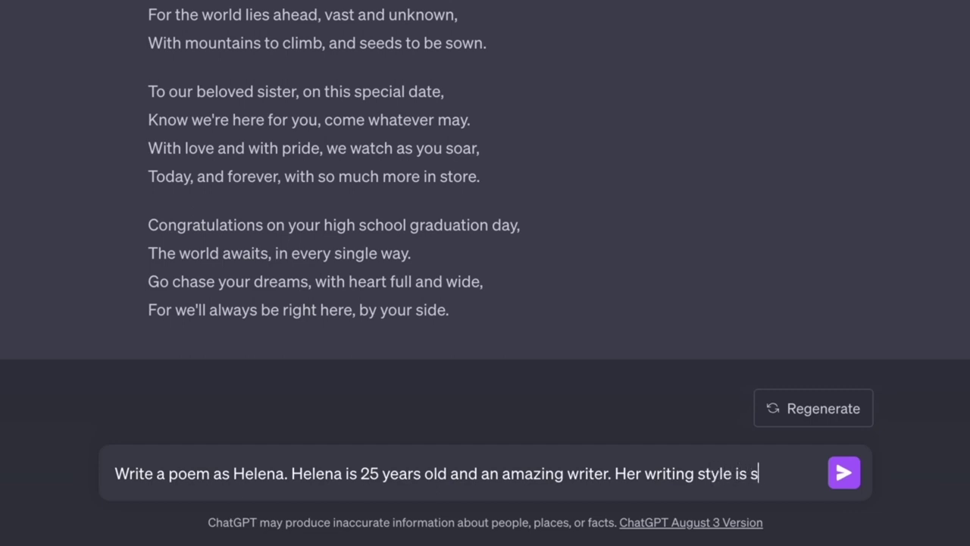
type("imuilar to famour")
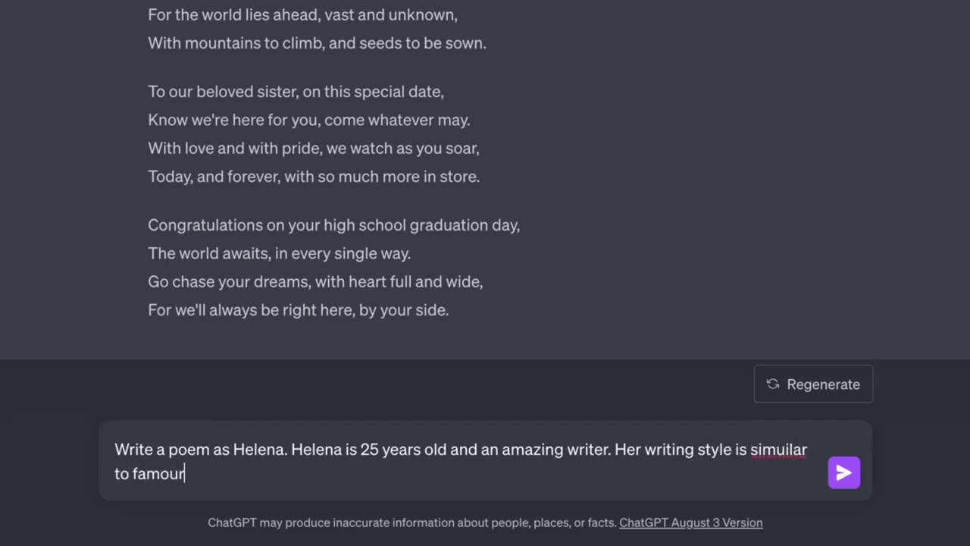
key("BackSpace")
type("s 21st")
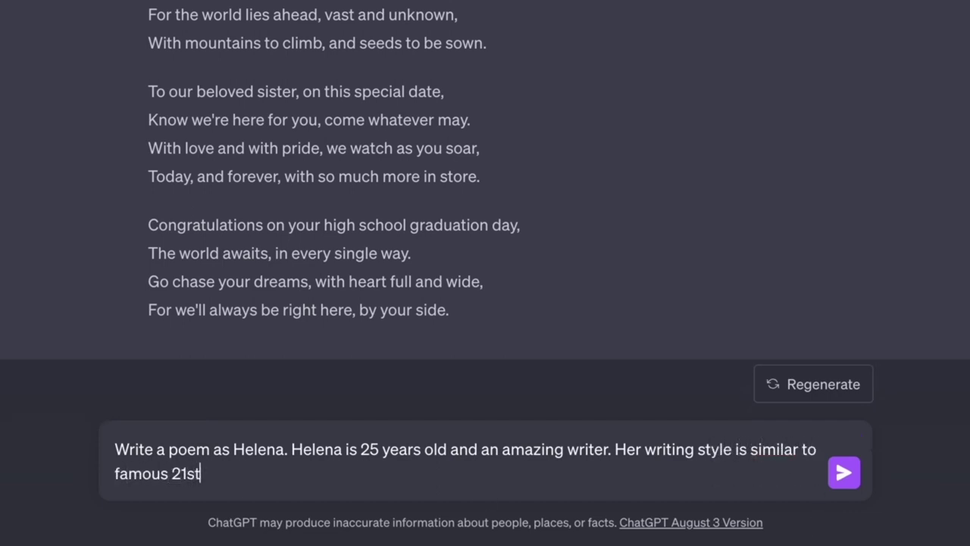
type(" century poet Ru")
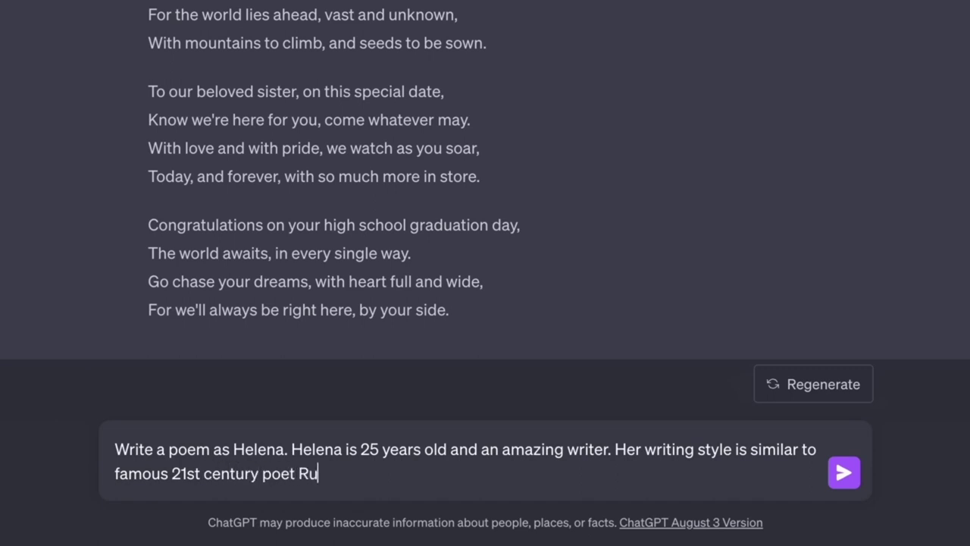
type("pi Kaur. Writing as Helena, write a poem for her 18 year old")
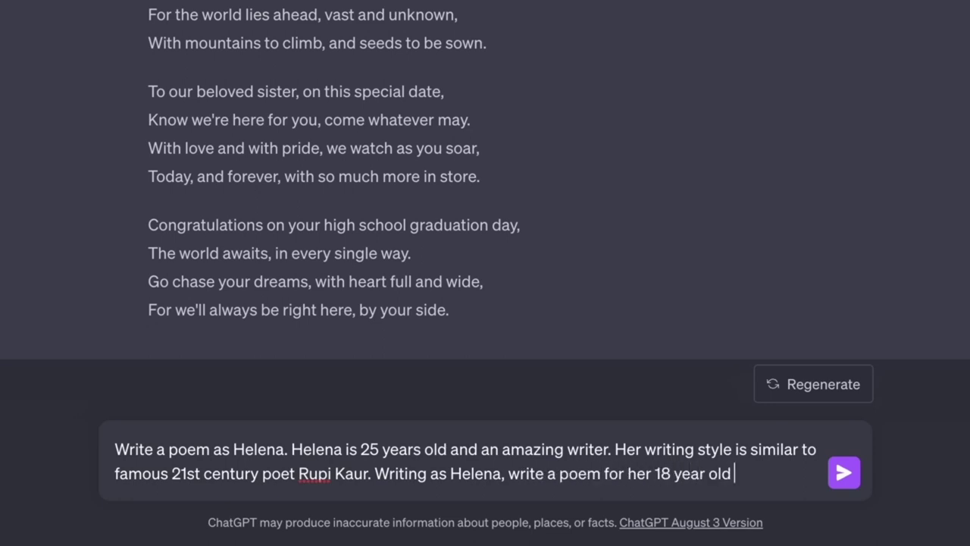
type(" sister to cele")
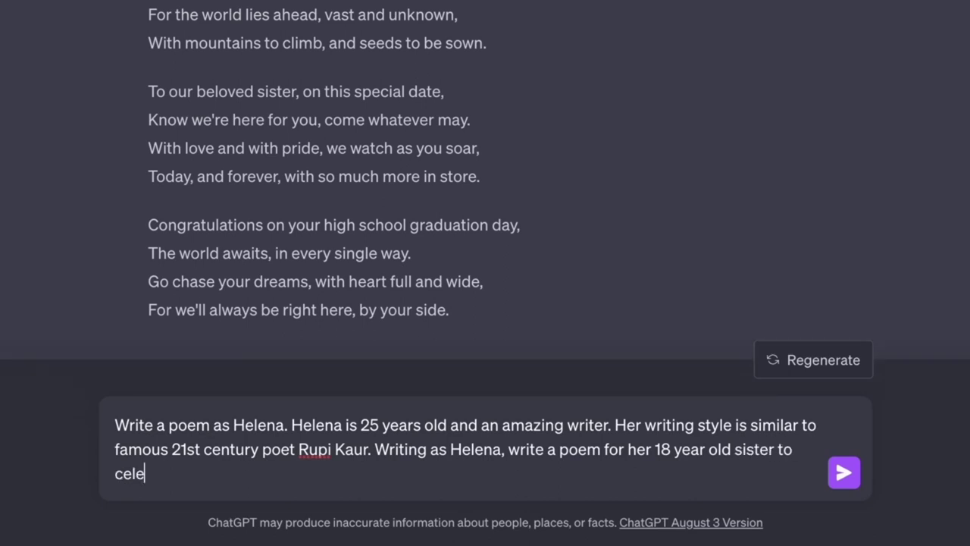
type("brate her sisters ")
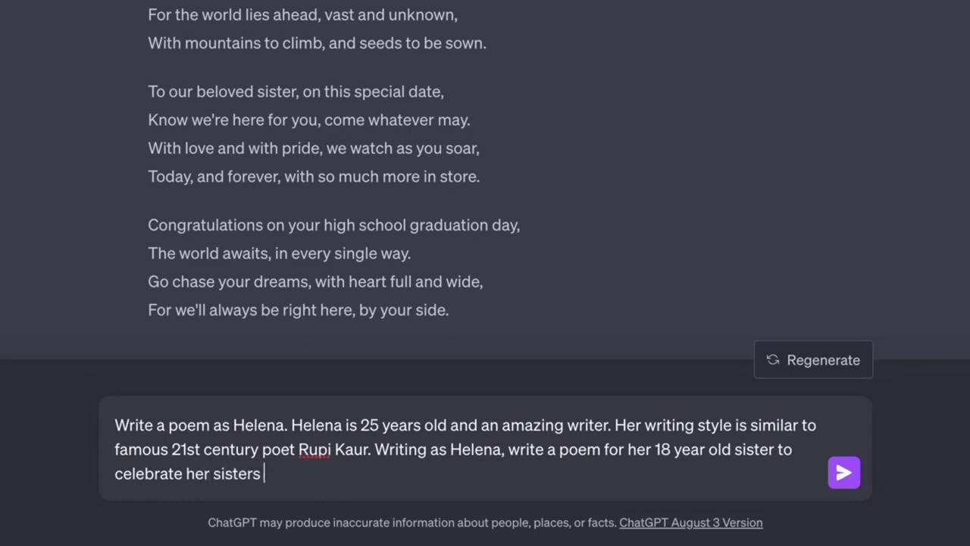
type("high school gr")
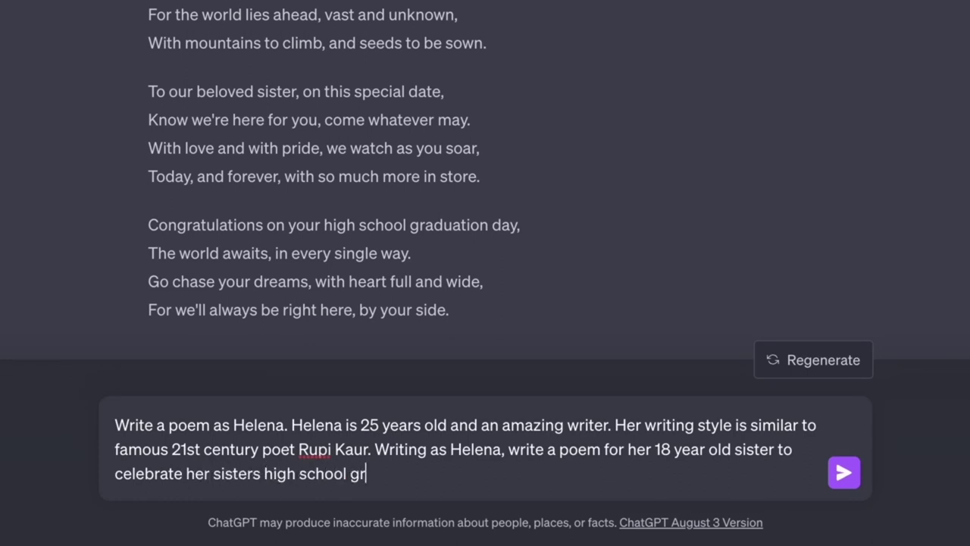
type("aduation,")
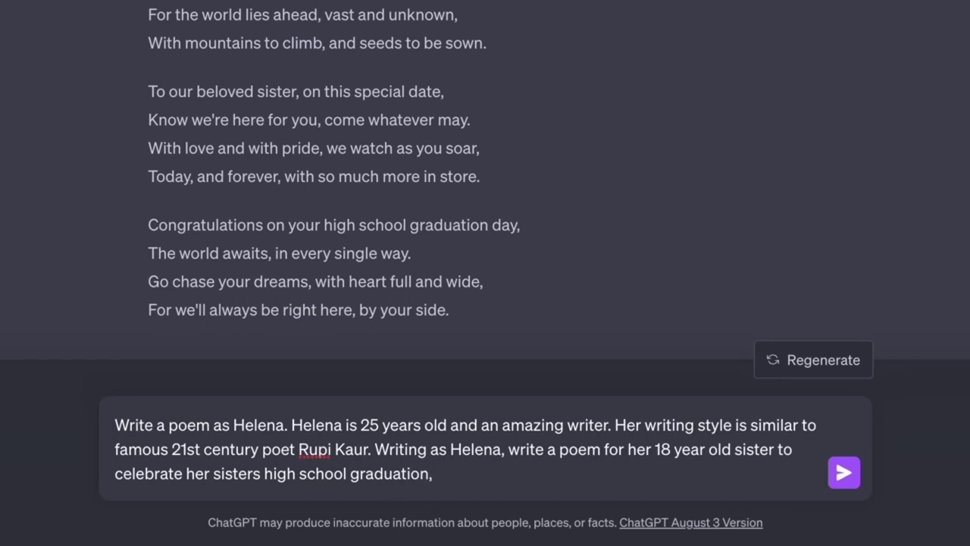
key("BackSpace")
type(". this will be re")
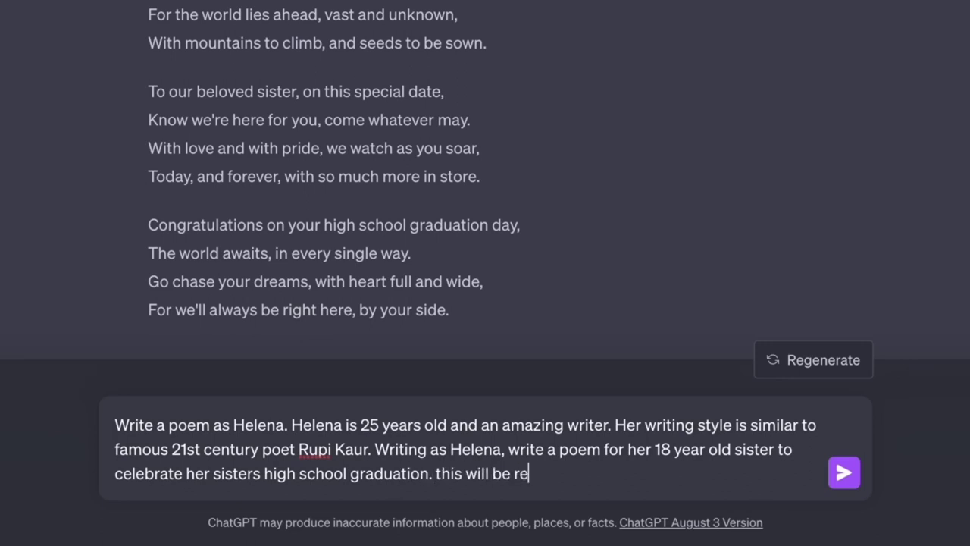
type("ad out to ")
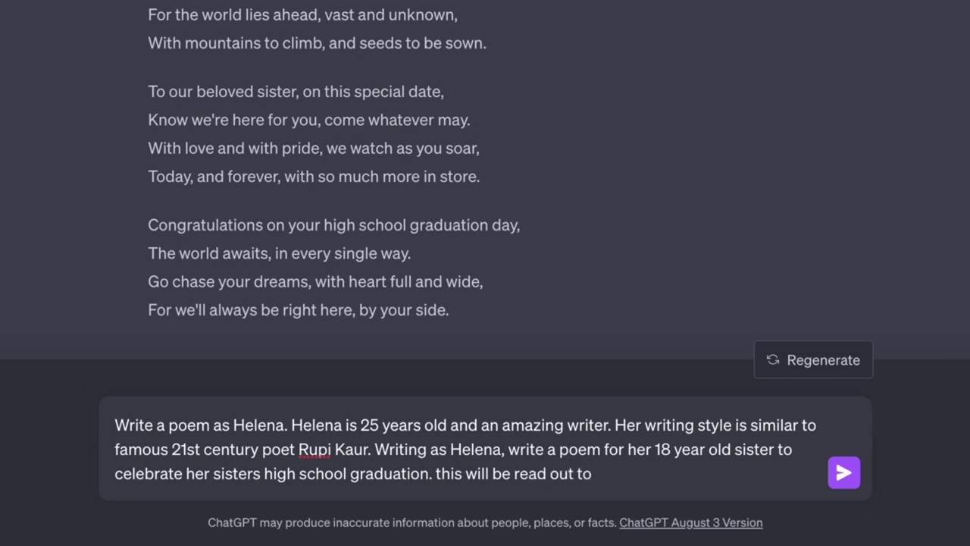
type("friends and ")
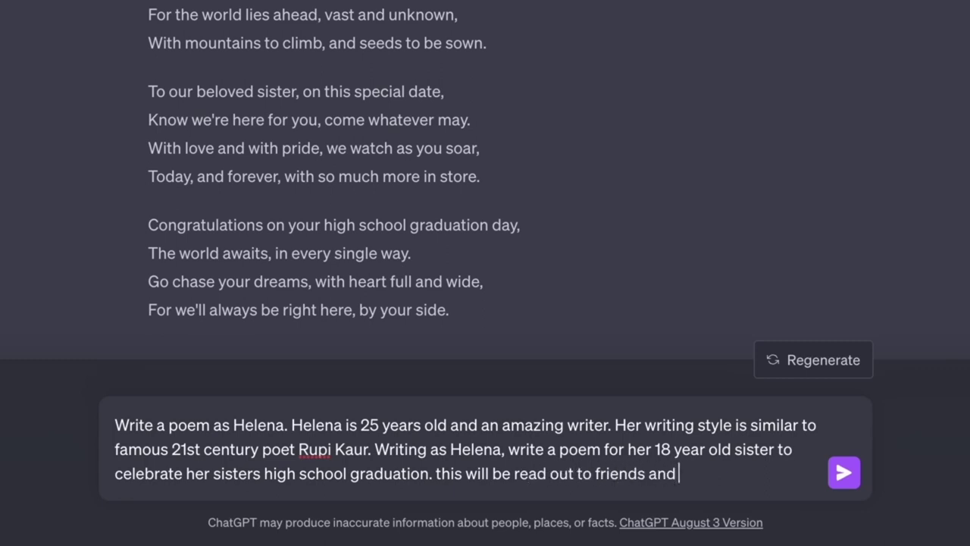
type("family at the gathering.")
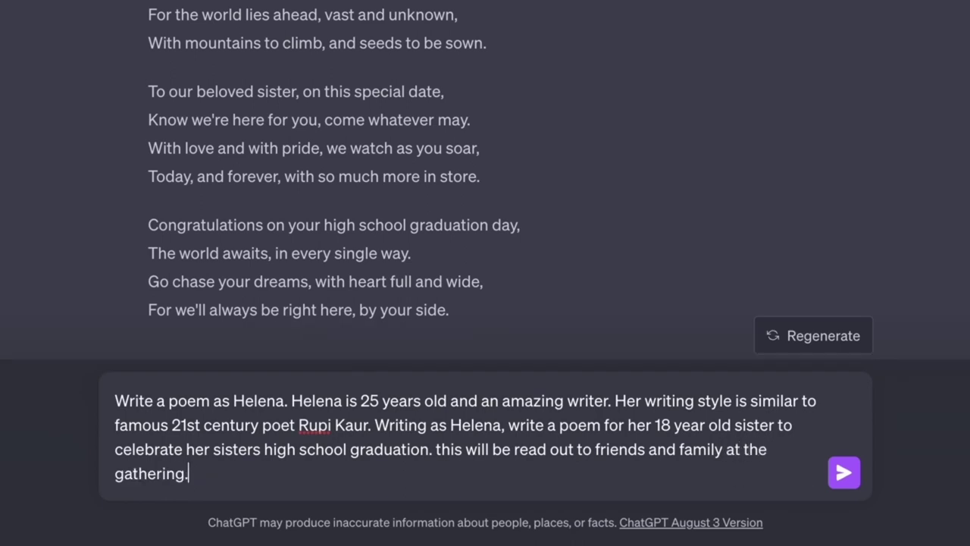
- Capitalise 'This' in the prompt and briefly highlight the phrase 'amazing writer'
left_click(441, 450)
key("BackSpace")
type("T")
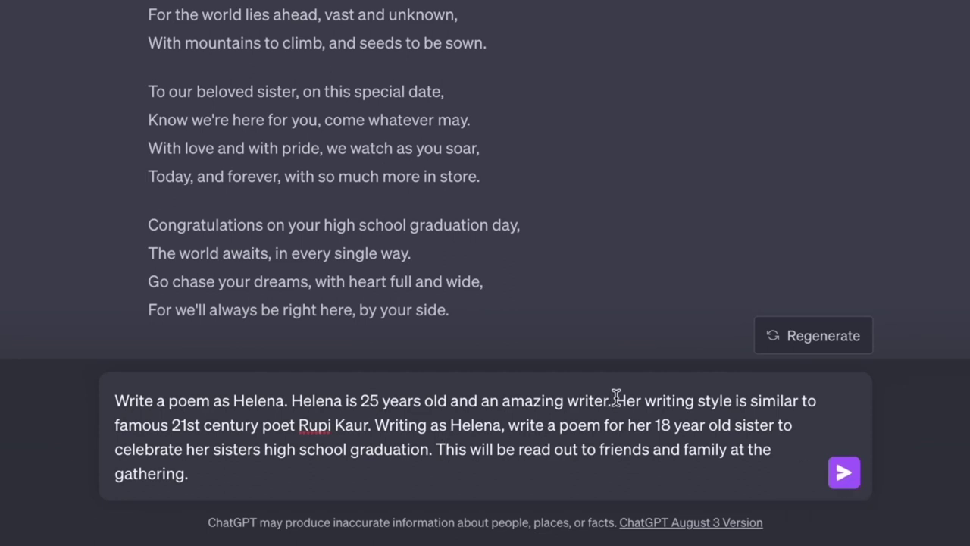
left_click_drag(616, 400, 500, 400)
left_click(657, 423)
- Send the persona prompt and review the lowercase free-verse poem, marking its final stanza
left_click(847, 475)
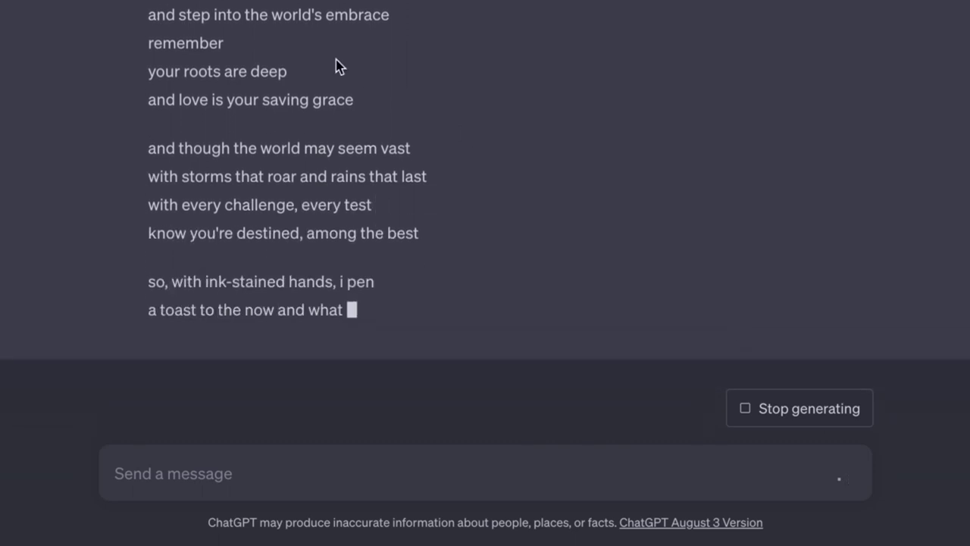
scroll(336, 65, "up", 1)
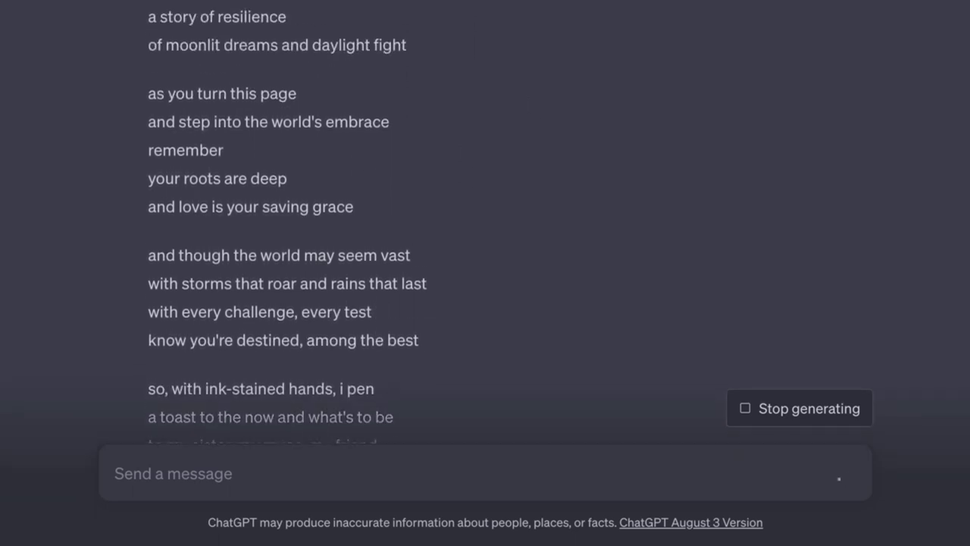
scroll(485, 220, "down", 2)
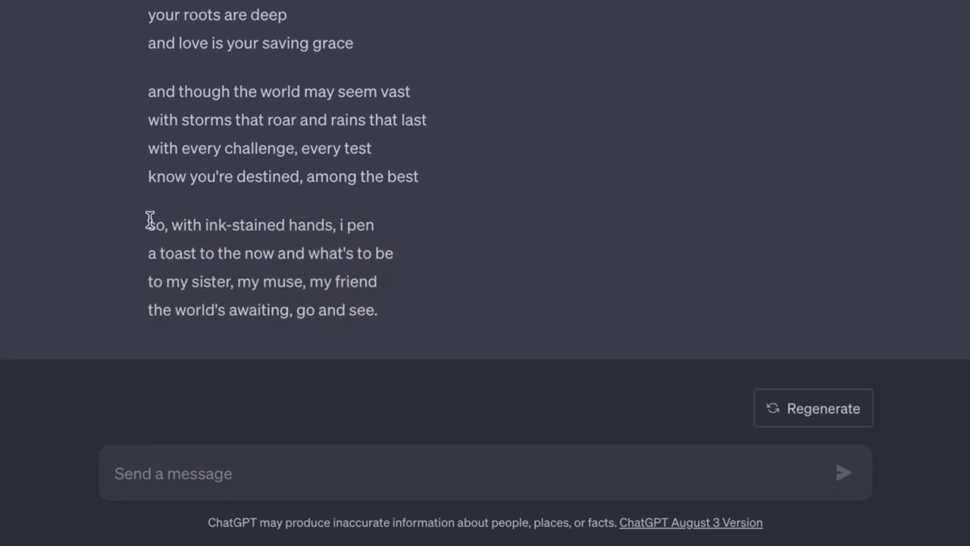
left_click_drag(150, 221, 410, 311)
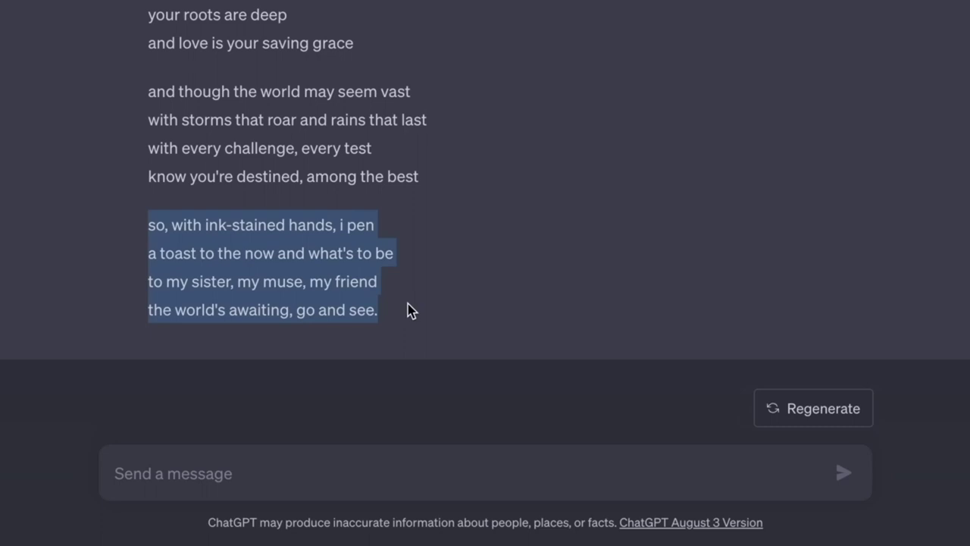
scroll(409, 311, "up", 5)
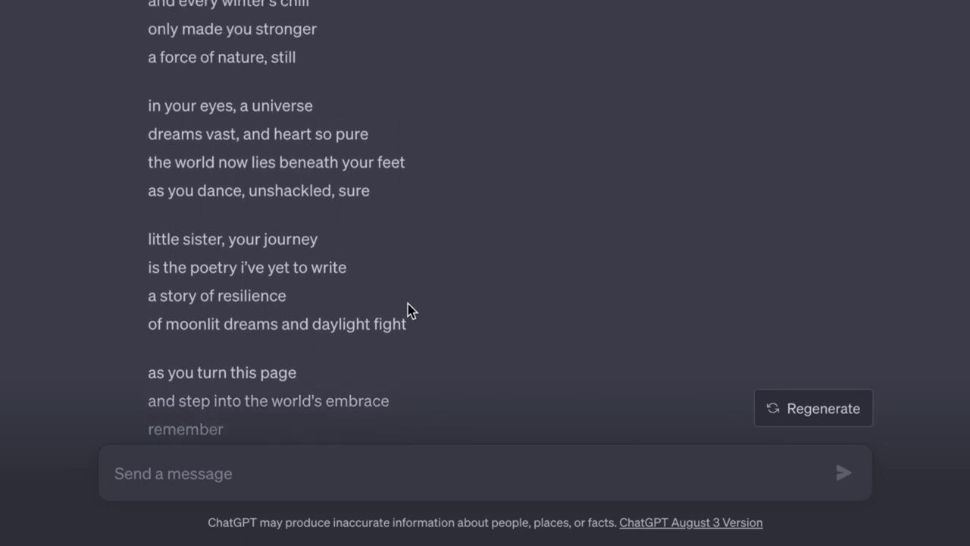
scroll(409, 311, "up", 3)
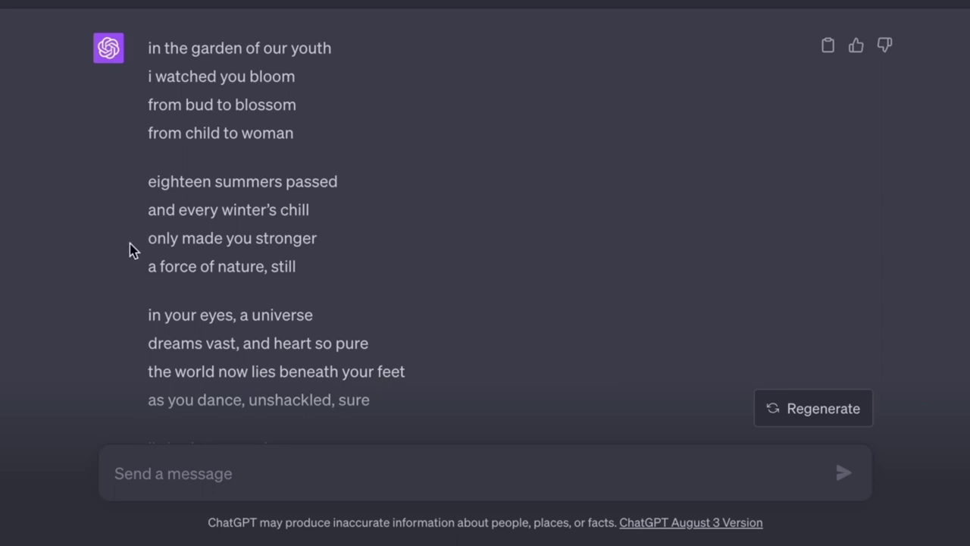
scroll(130, 243, "down", 10)
scroll(137, 245, "down", 1)
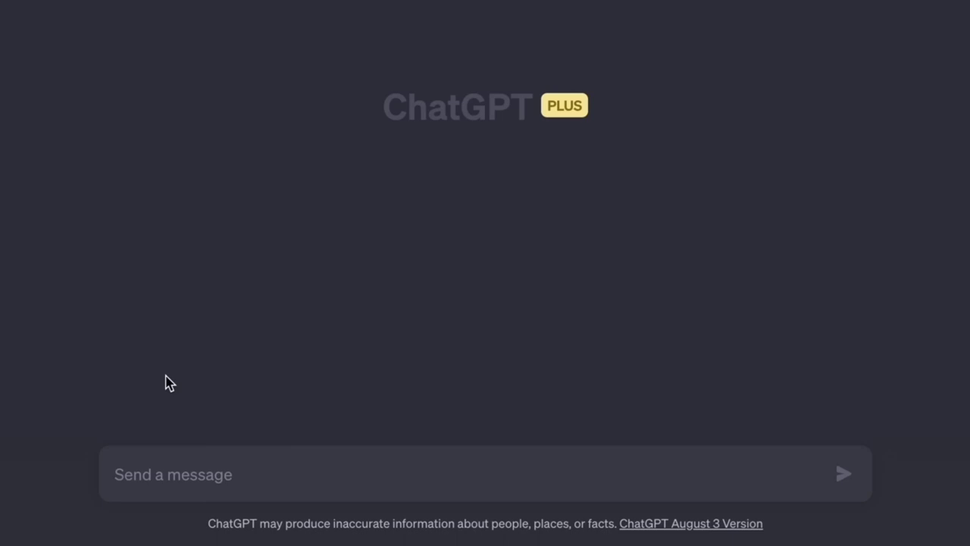
- Paste and send the job interview checklist request, then highlight the reply's opening sentence
left_click(231, 474)
type("Create a checklist for preparing for a job interview")
left_click(840, 476)
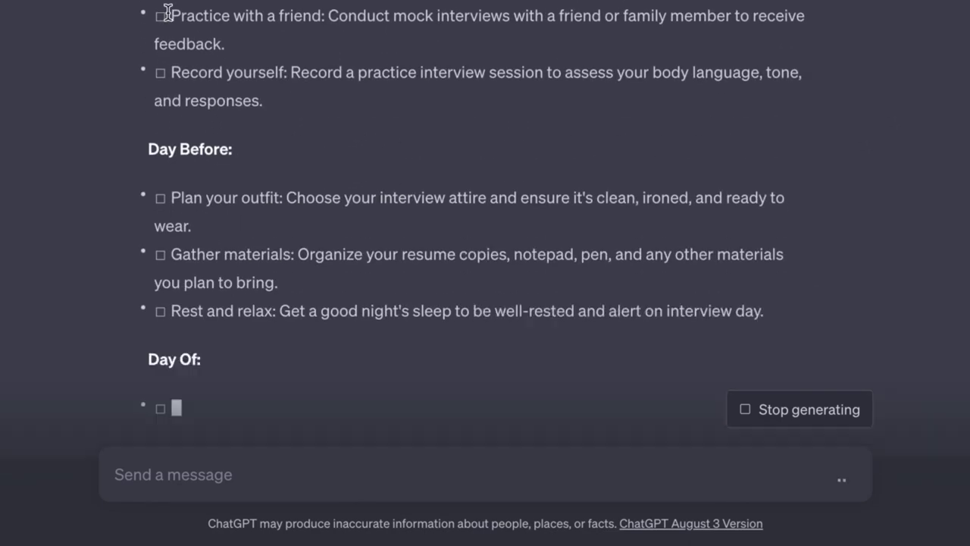
scroll(168, 19, "up", 20)
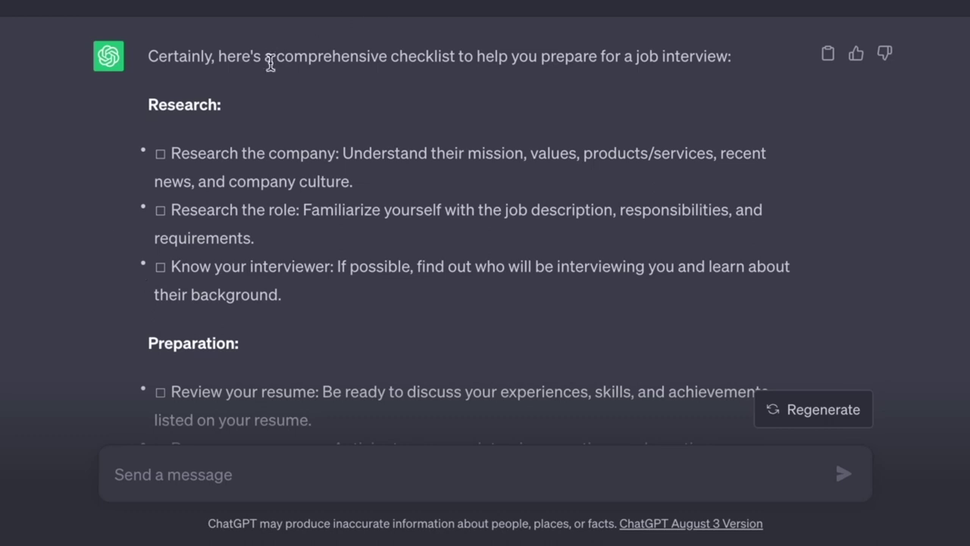
left_click_drag(265, 58, 672, 47)
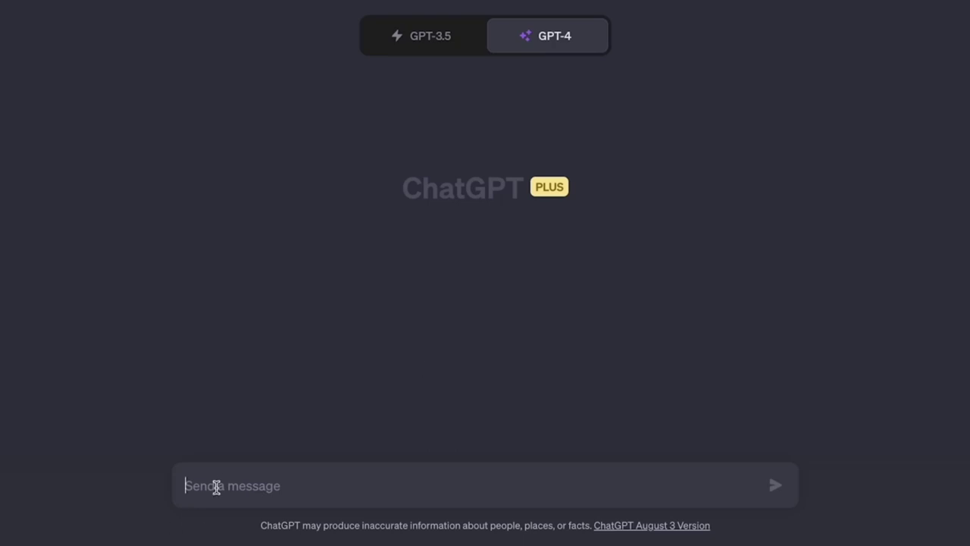
- Ask 'When is Christmas in America?' in a new message
type("ewh")
key("BackSpace")
key("BackSpace")
key("BackSpace")
type("When is ")
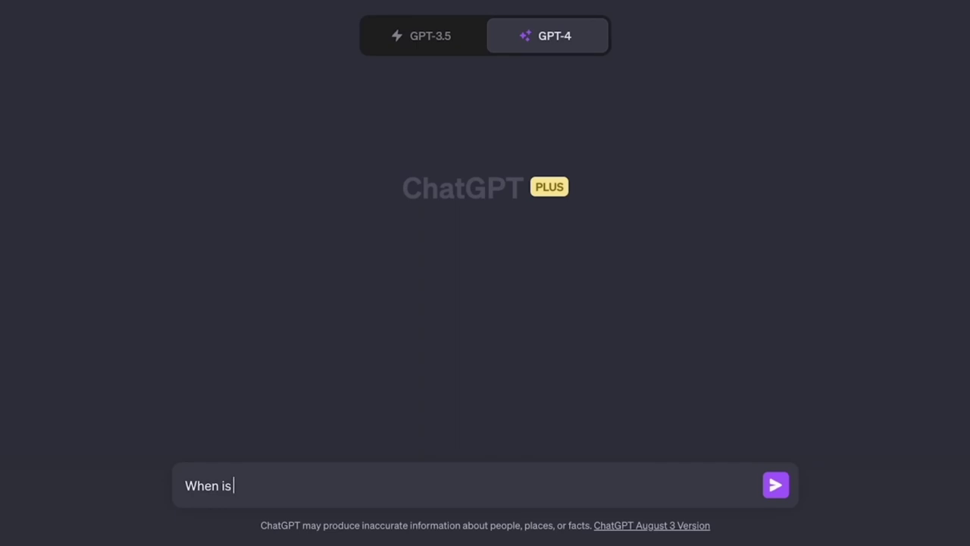
type("Christmas in ")
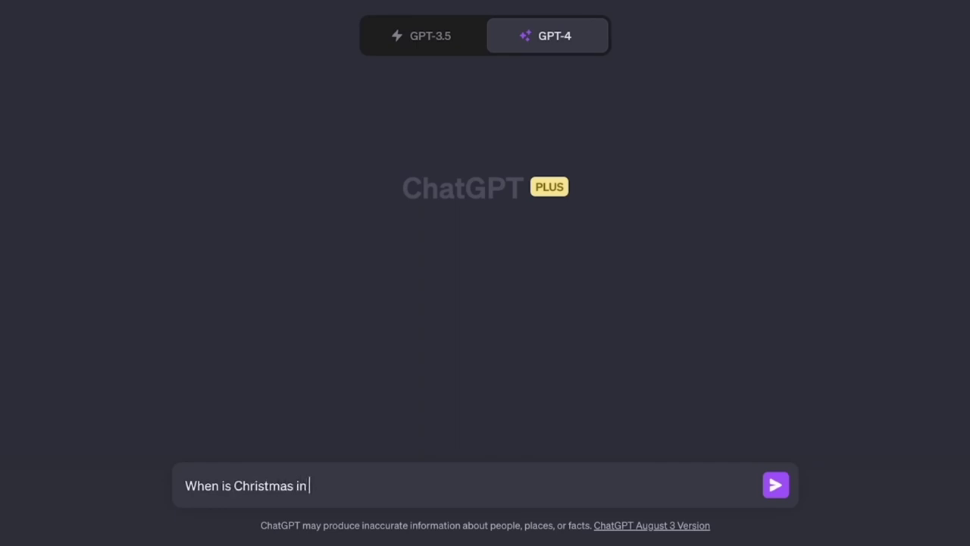
type("America?")
left_click(774, 486)
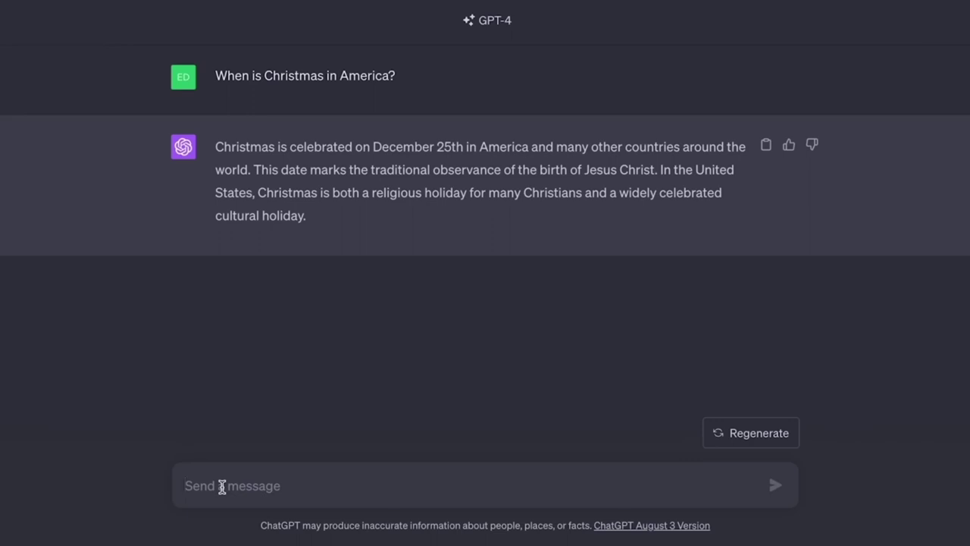
- Ask for the friend's favourite type of foods, stopping the reply once it admits lacking that information
type("What is ")
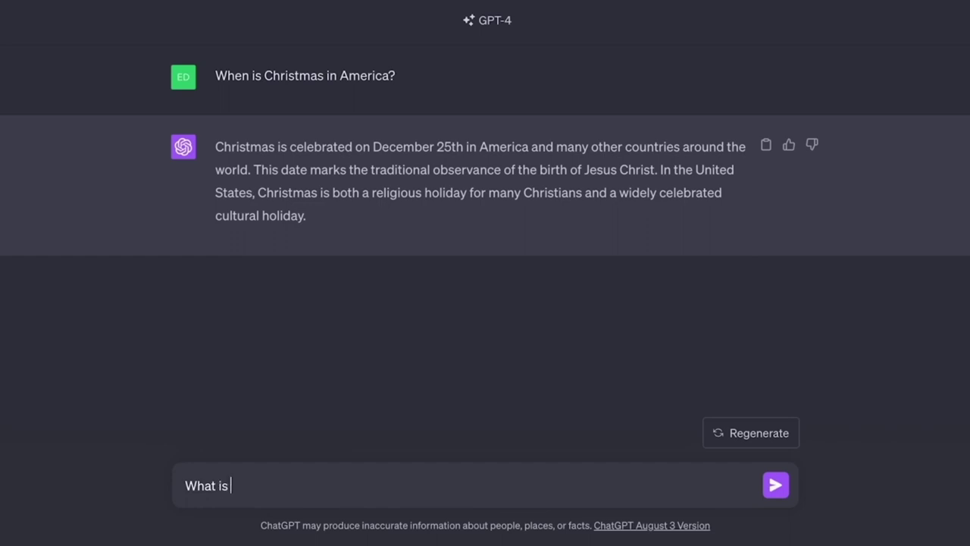
type("Ania's favourtie")
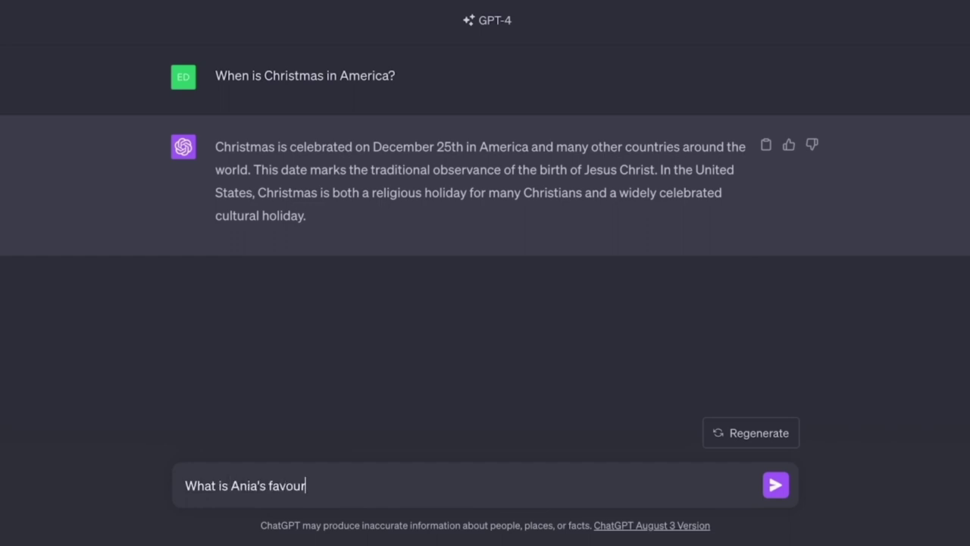
key("BackSpace")
key("BackSpace")
type("ite type of food")
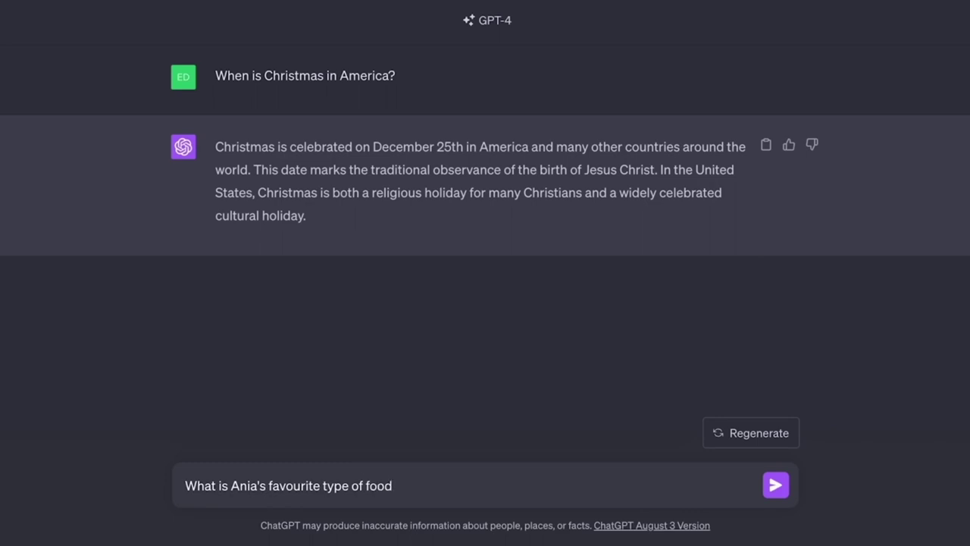
type("s?")
left_click(773, 488)
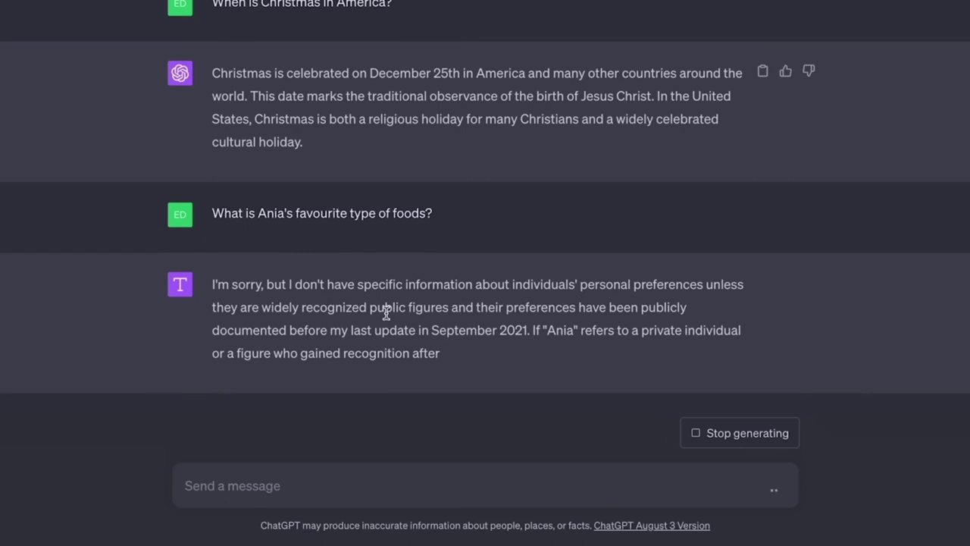
left_click(742, 432)
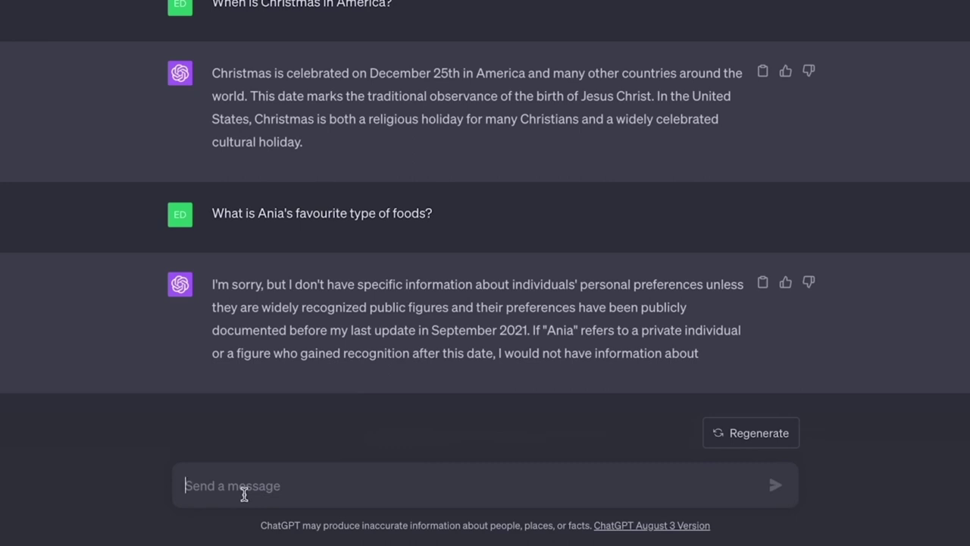
- Tell the chat the friend's favourite foods include burgers, fries and pizza
type("Ania's fa")
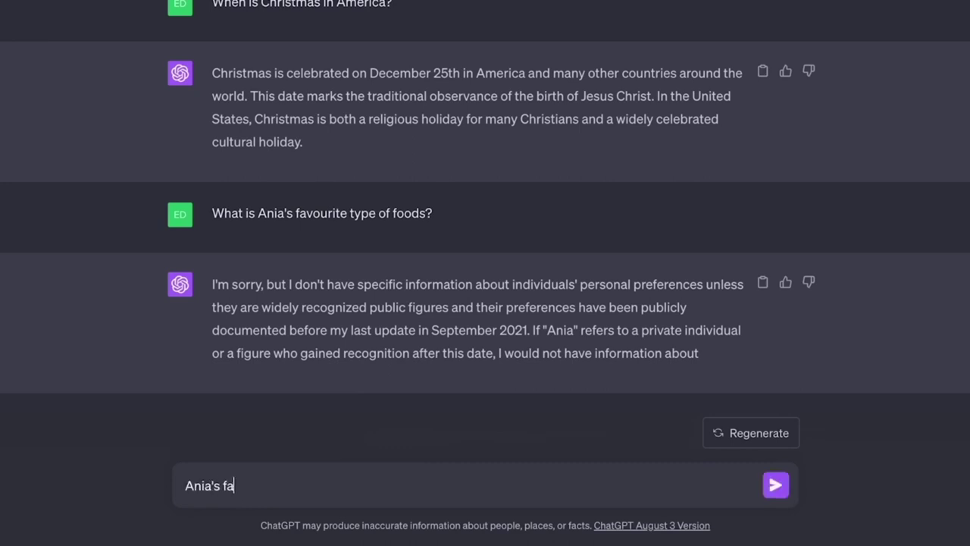
type("vourite type of foods incllude: Burge4s, fri")
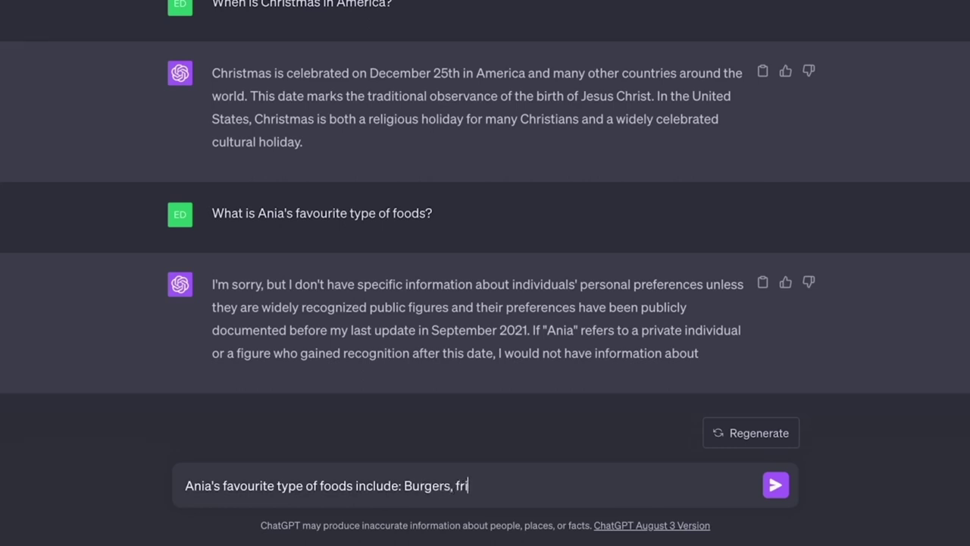
type("es, pizza")
key("Return")
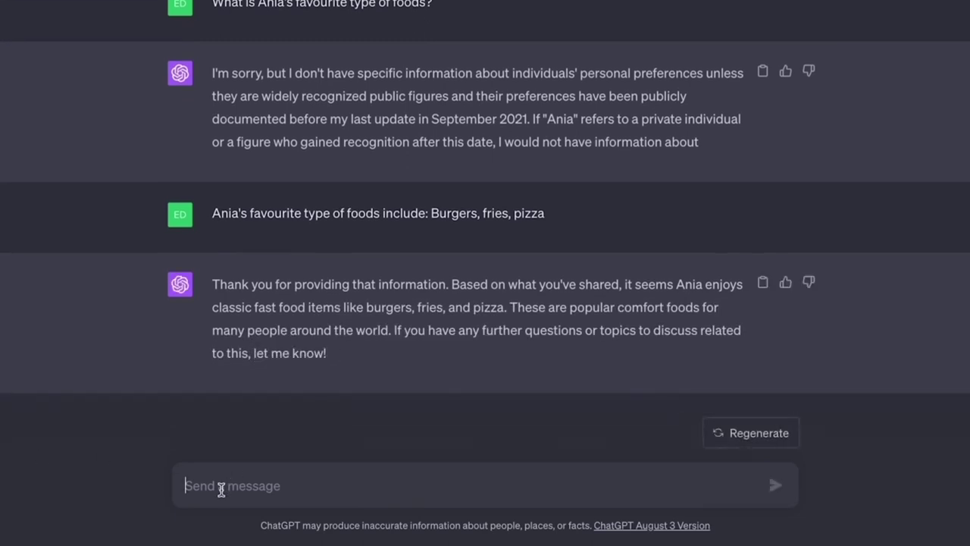
- Ask which restaurant in Dubai to take the friend to this weekend
type("What ")
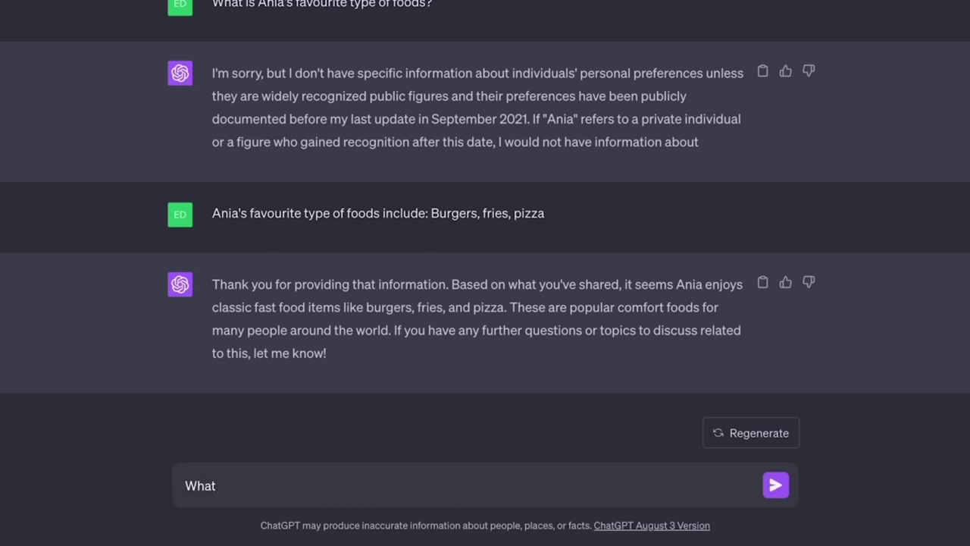
type("restaurant shou")
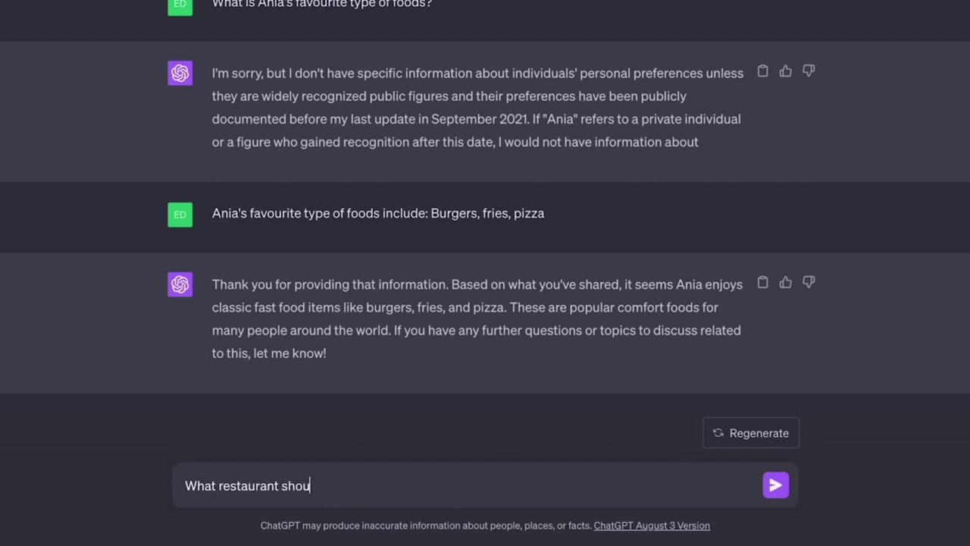
type("ld I take Ania rt")
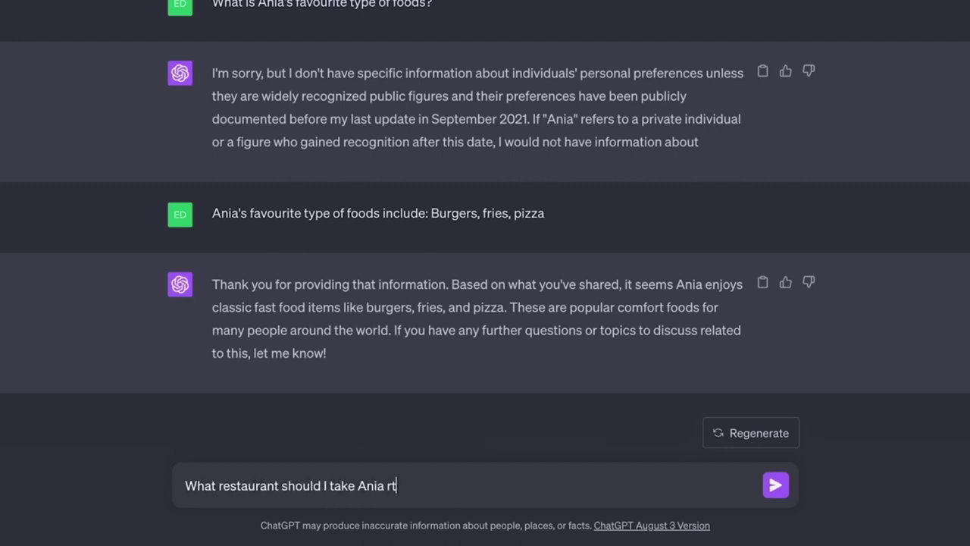
key("BackSpace")
key("BackSpace")
type("to in Dubai thins w")
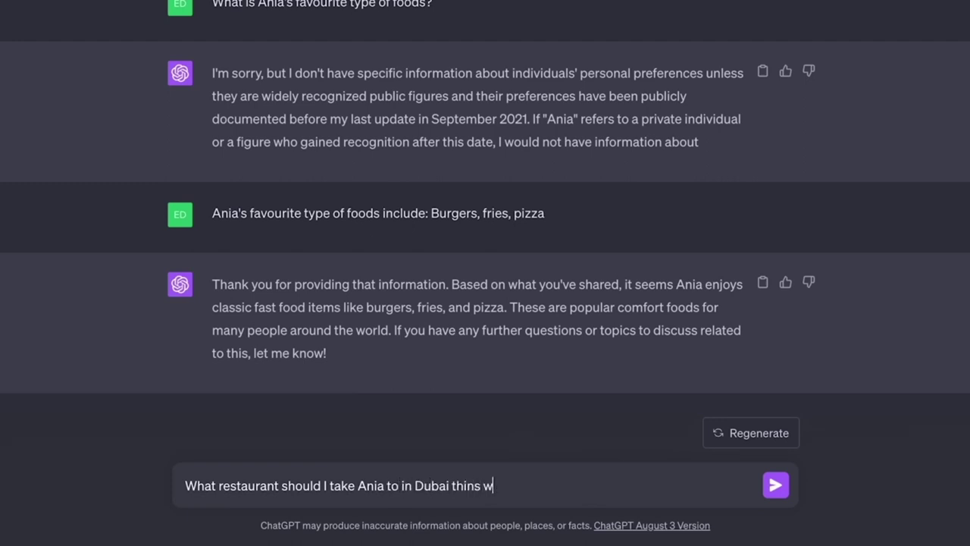
key("BackSpace")
key("BackSpace")
key("BackSpace")
key("BackSpace")
type("sw")
key("BackSpace")
type("weekend?")
left_click(773, 487)
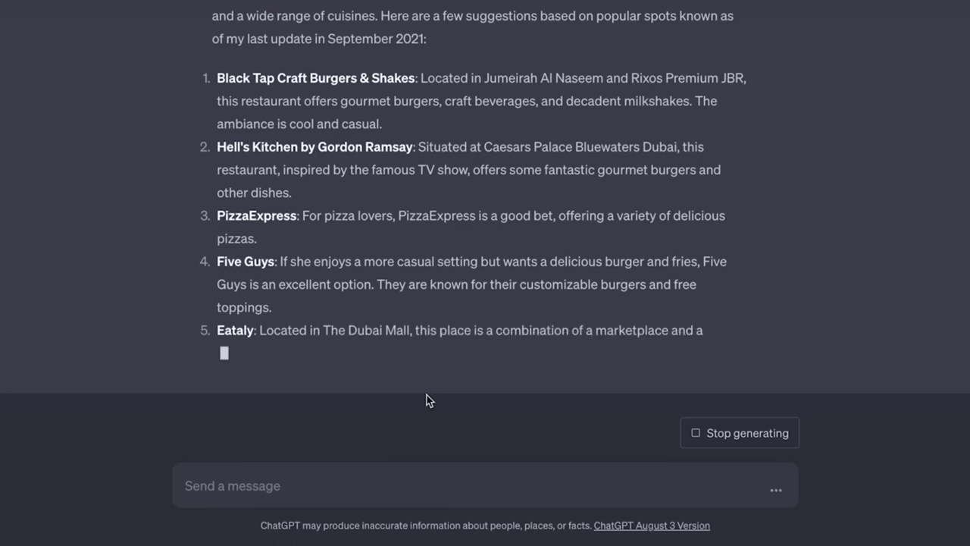
- Scroll through the six recommended restaurants, ending with The Maine Oyster Bar & Grill
scroll(427, 395, "up", 4)
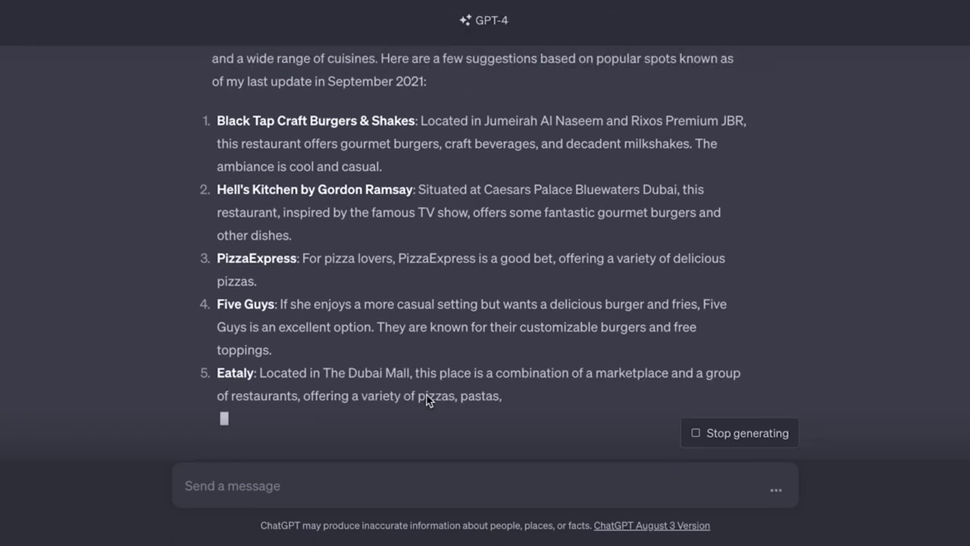
scroll(279, 179, "up", 5)
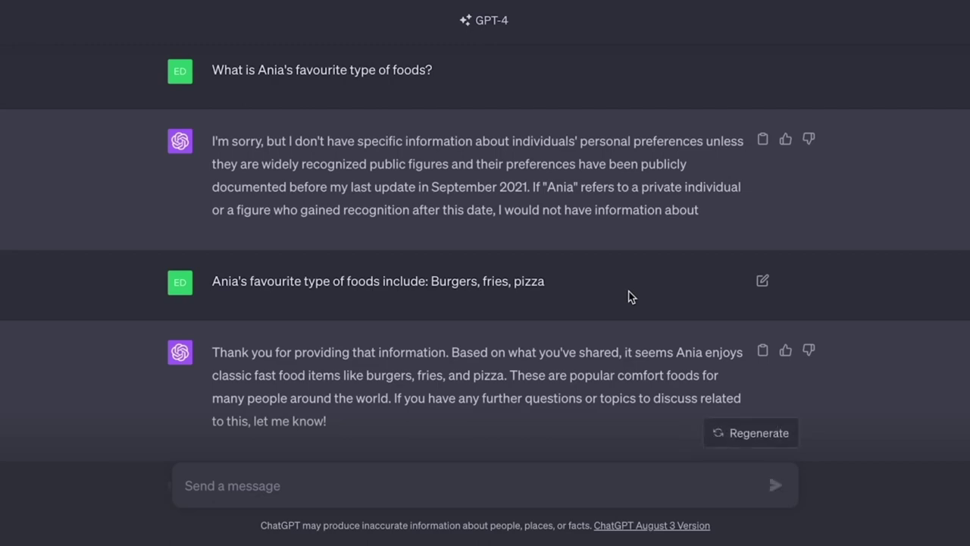
scroll(628, 294, "down", 10)
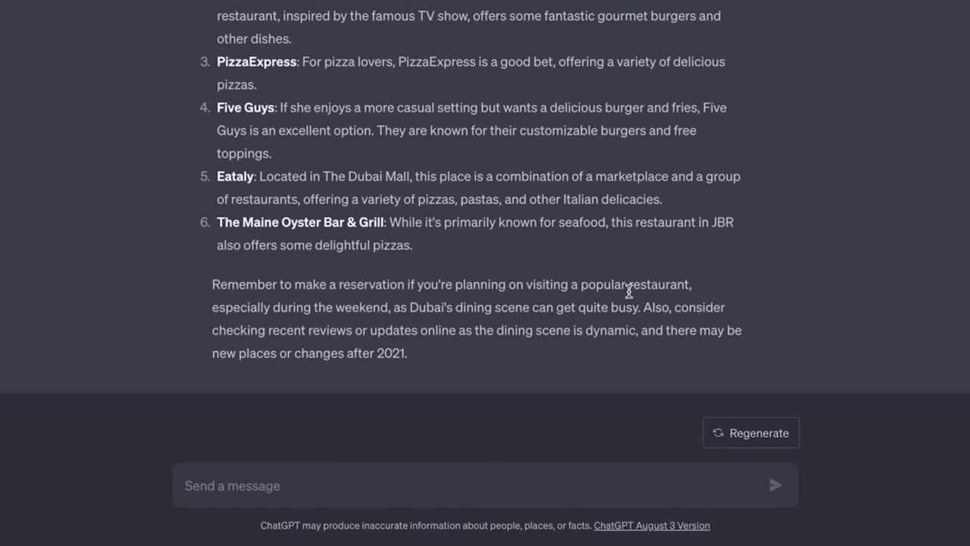